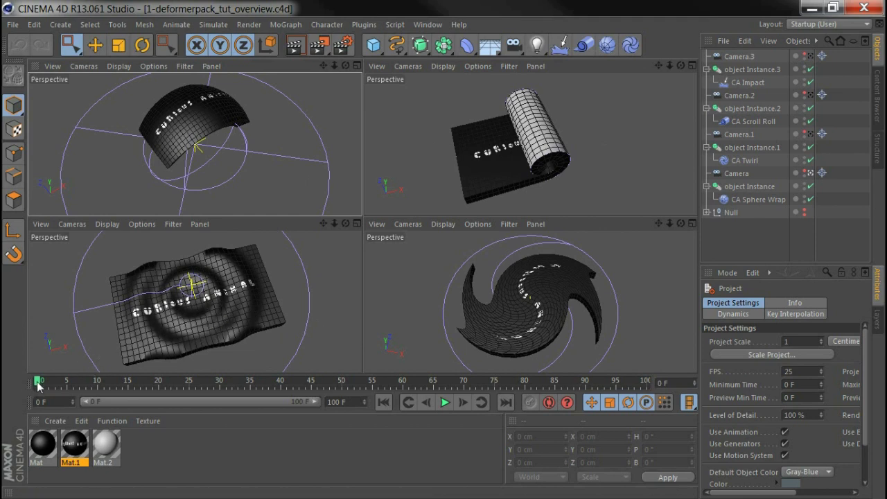
Step: Scrub the timeline to frame 5 to preview the deformer animations on all four text slabs
mouse_move(38, 385)
left_mouse_down()
mouse_move(448, 392)
mouse_move(32, 392)
left_mouse_up()
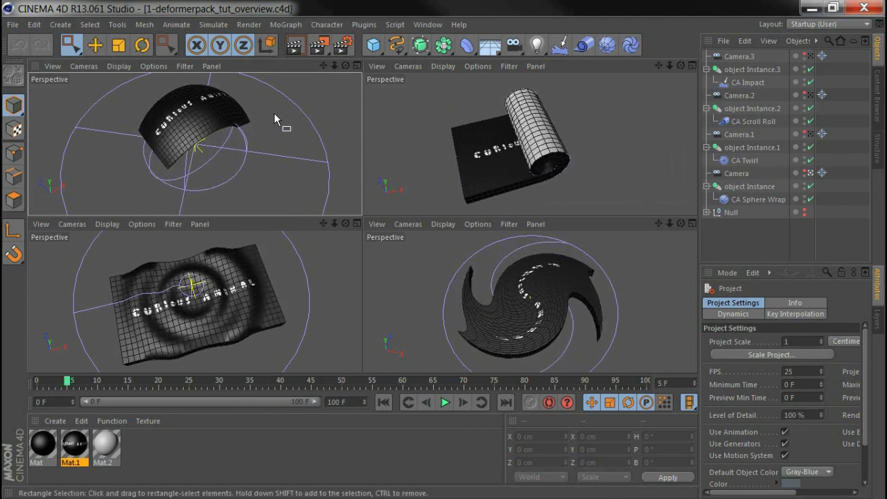
left_click(358, 26)
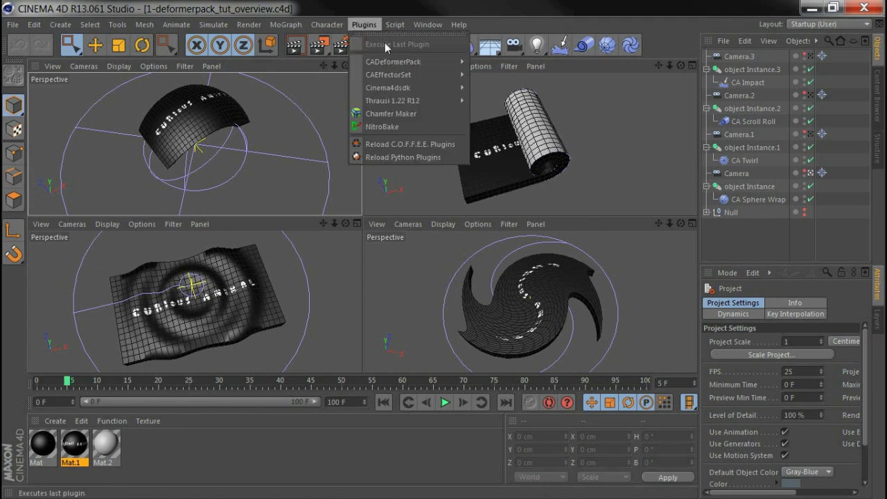
mouse_move(382, 61)
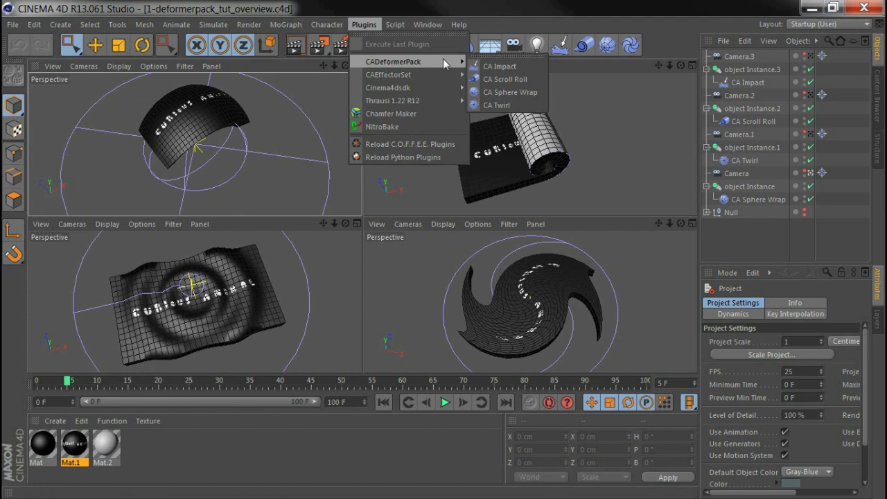
left_click(499, 66)
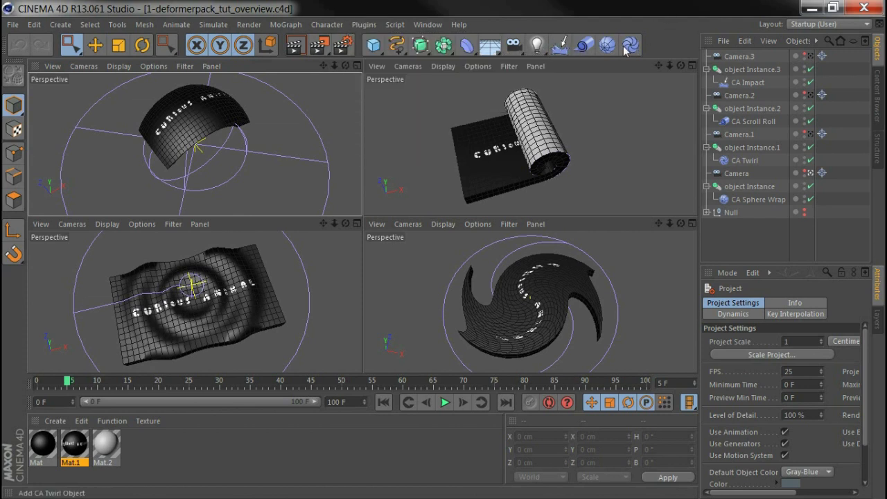
Step: Filter Customize Palettes for 'impa', drag CA Impact onto the toolbar, and close the window
right_click(665, 45)
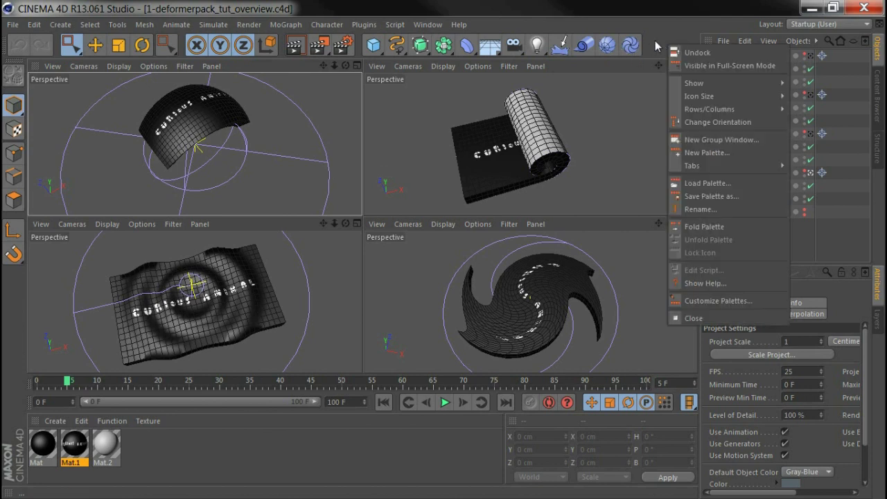
left_click(713, 299)
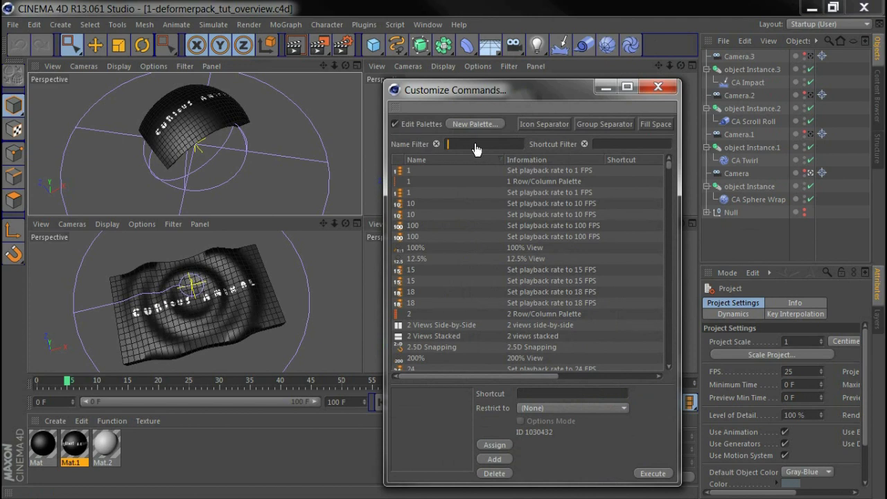
type("im")
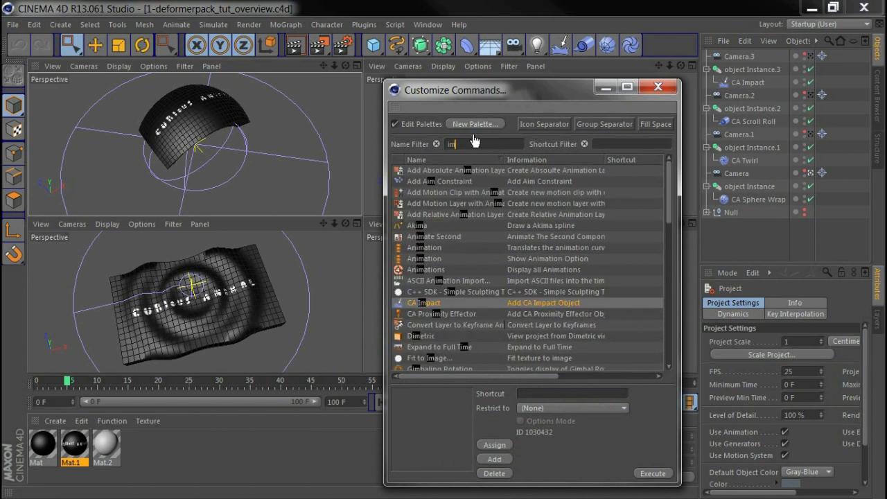
type("p")
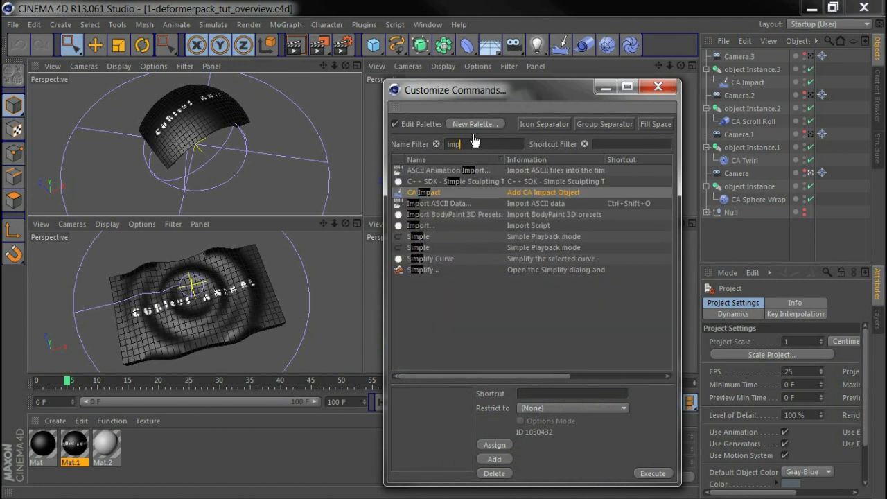
type("a")
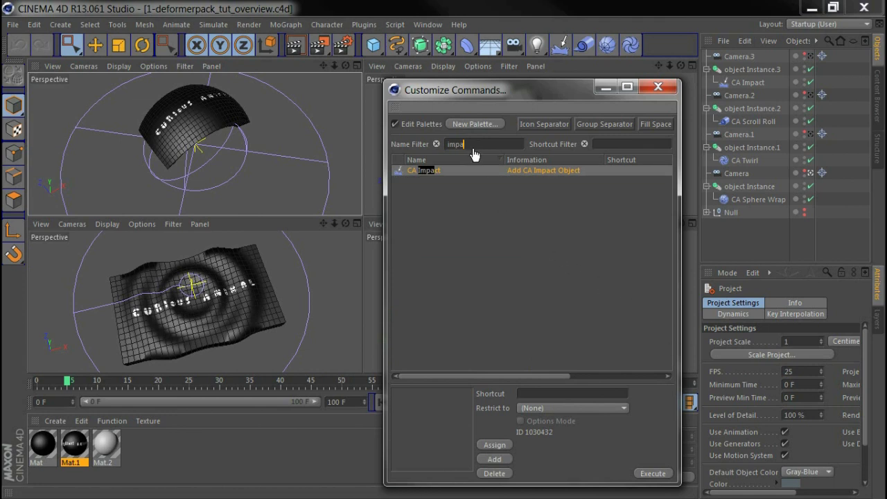
mouse_move(416, 177)
left_mouse_down()
mouse_move(659, 98)
mouse_move(649, 50)
left_mouse_up()
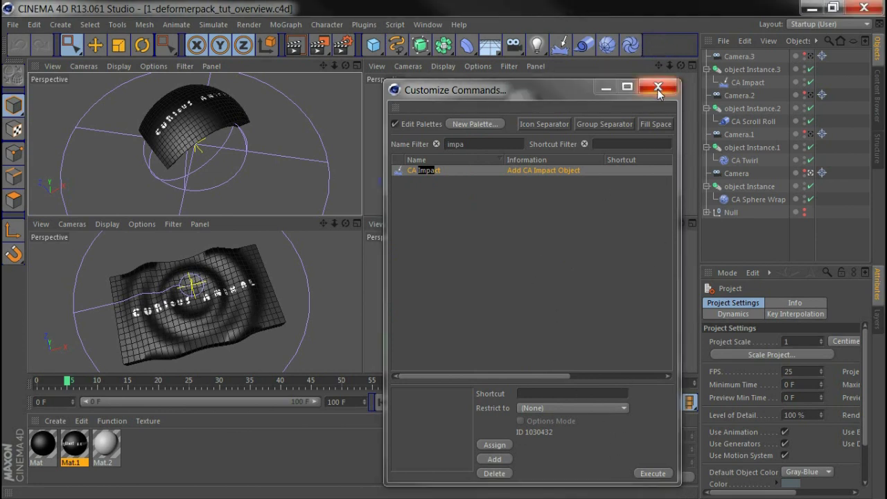
left_click(658, 88)
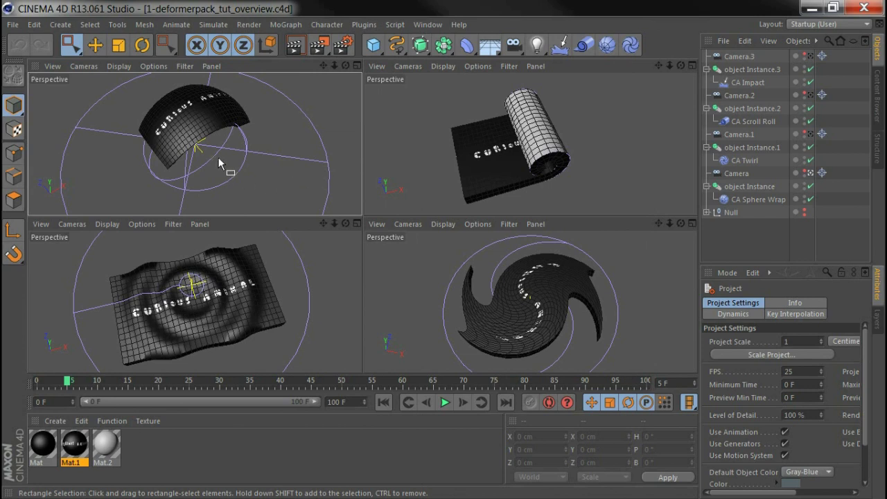
Step: Switch to the 2-deformerpack_tut_spherewrap.c4d scene and show the built-in Wrap deformer for comparison
left_click(427, 27)
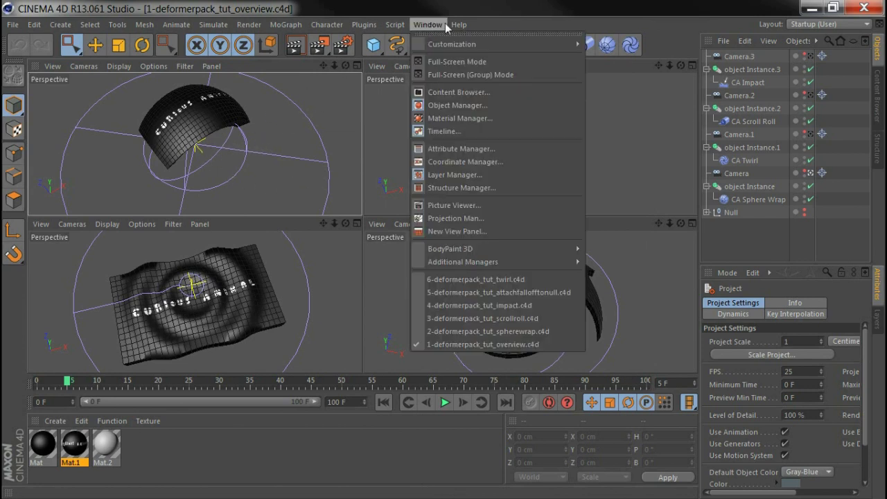
left_click(470, 333)
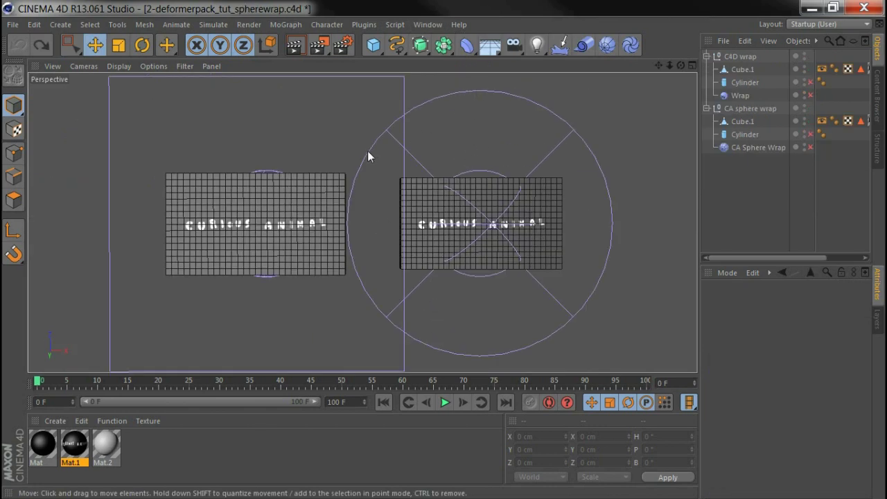
left_click(467, 45)
Step: Enable the CA Sphere Wrap and Wrap deformers plus the cylinders in both wrap groups
left_click(809, 147)
left_click(810, 94)
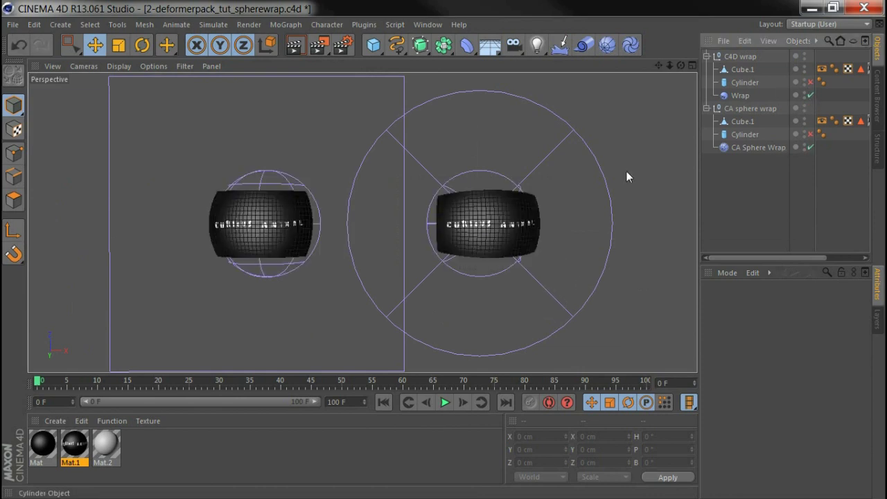
left_click_drag(340, 222, 410, 196, "alt")
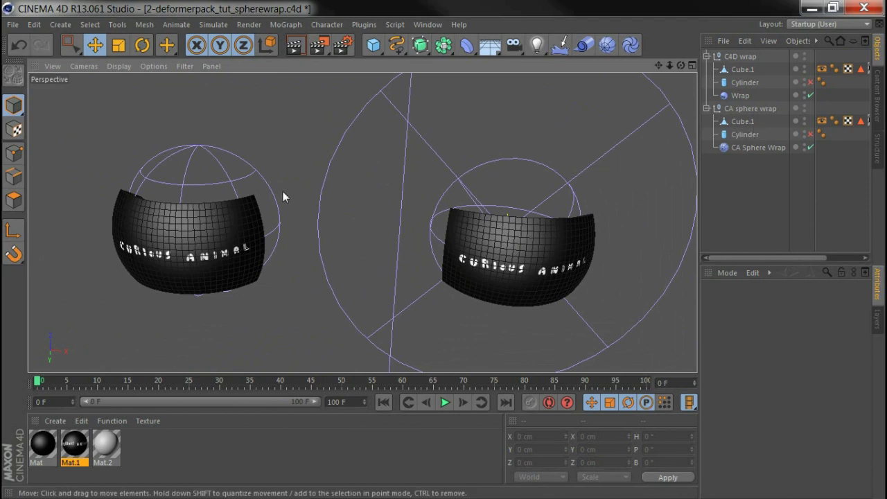
left_click(811, 135)
left_click(810, 82)
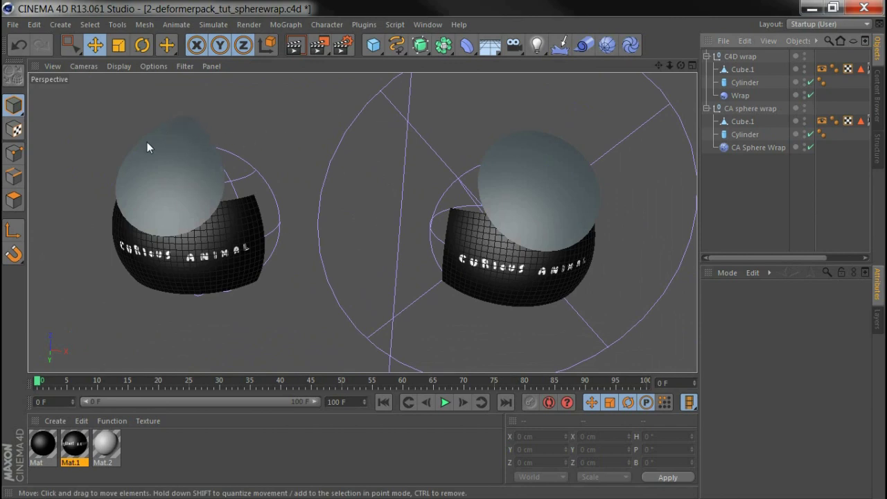
Step: Enlarge the left cylinder's radius and compare both wraps from different angles
left_click(192, 194)
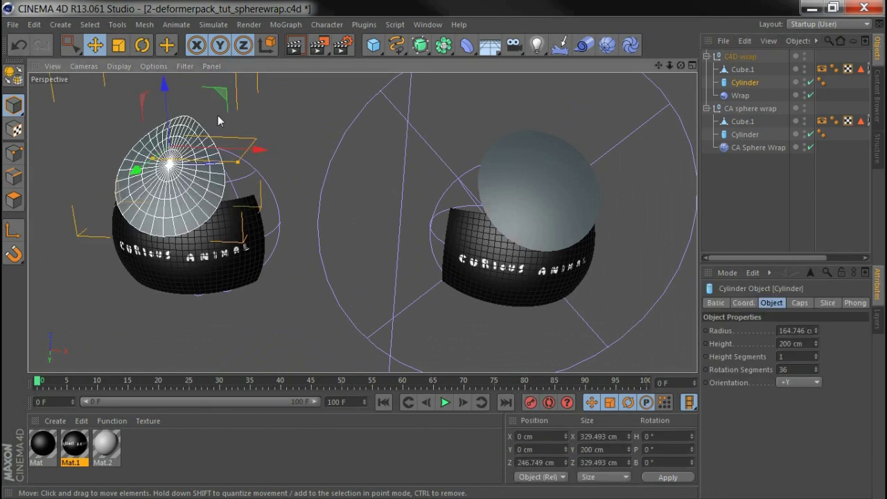
left_click_drag(168, 84, 290, 200)
middle_click_drag(289, 201, 277, 285, "alt")
left_click_drag(276, 285, 309, 294, "alt")
left_click_drag(484, 184, 444, 321, "alt")
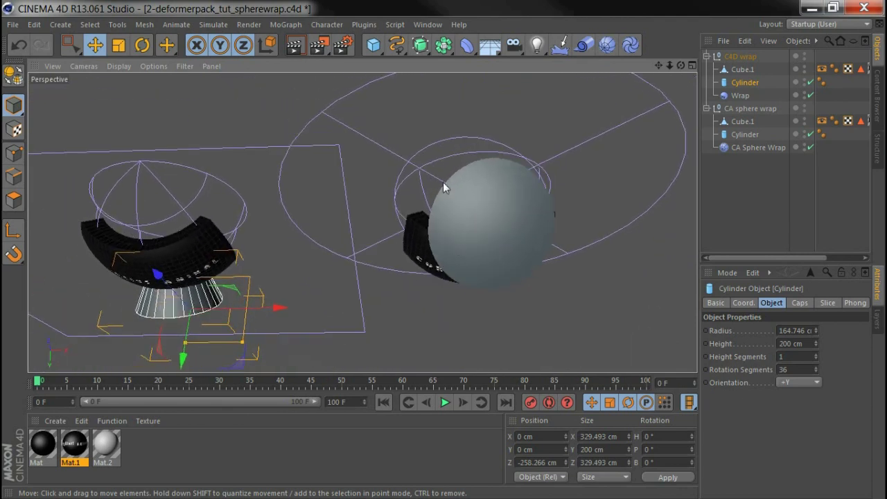
Step: Raise CA Sphere Wrap's Max Angle to 180° so the slab wraps fully around the sphere
left_click(732, 149)
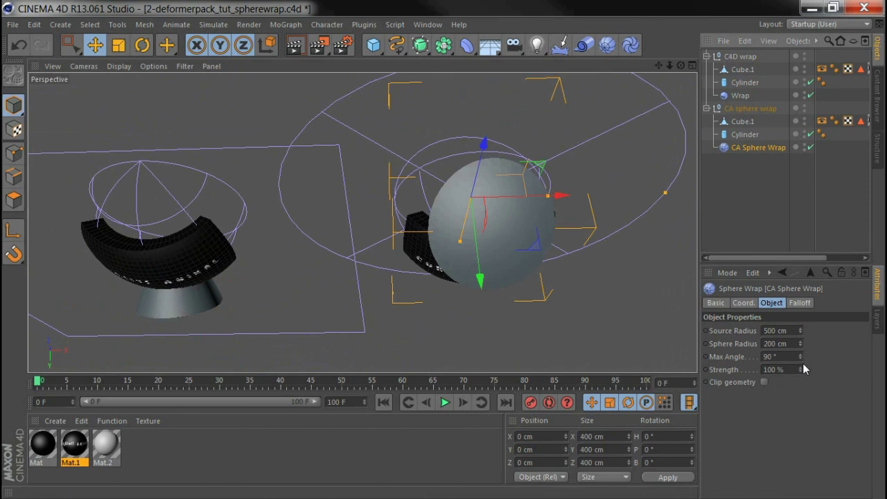
left_click_drag(801, 356, 797, 294)
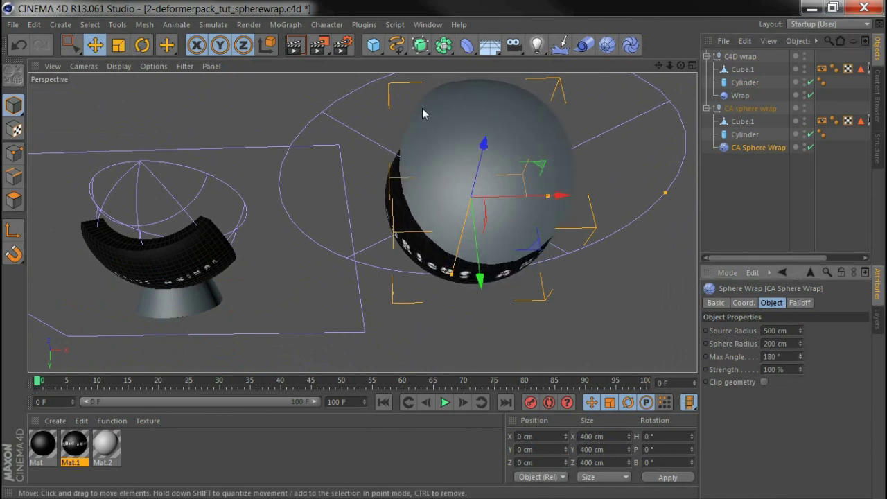
left_click_drag(422, 108, 448, 224, "alt")
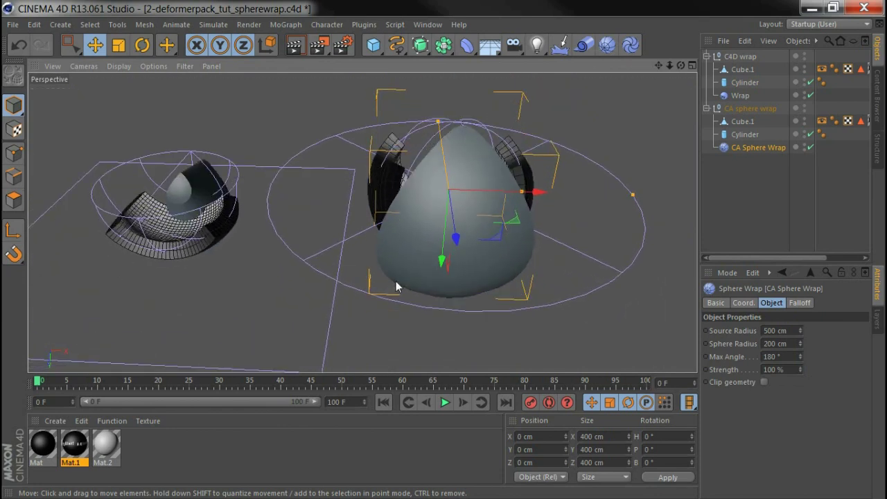
left_click_drag(381, 267, 441, 122, "alt")
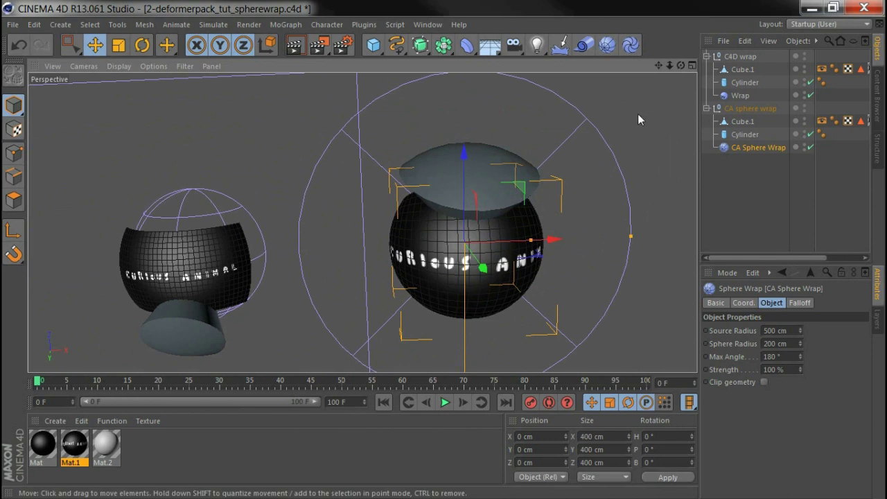
Step: Hide the C4D wrap group and disable the cylinder in the CA sphere wrap group
left_click(804, 55)
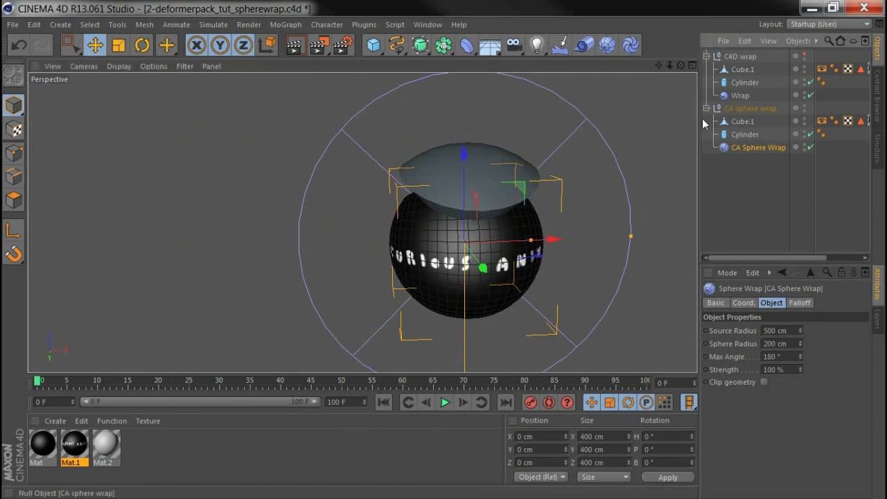
left_click(810, 135)
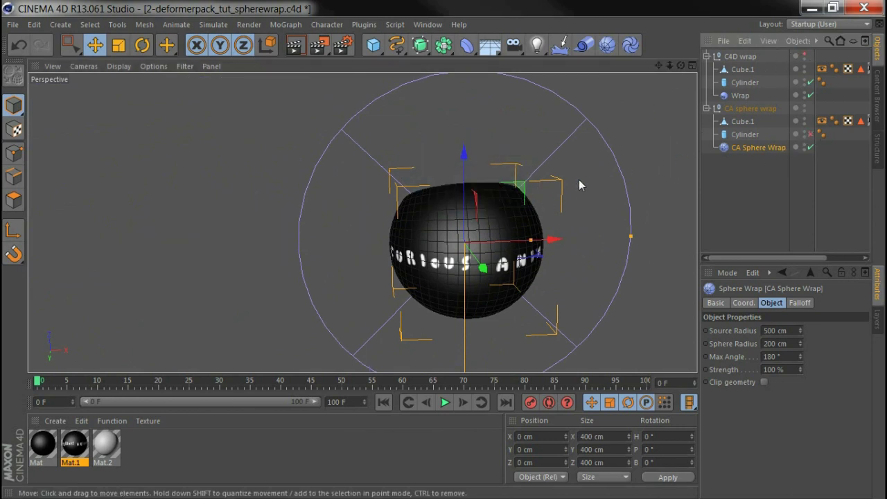
left_click_drag(473, 277, 397, 316, "alt")
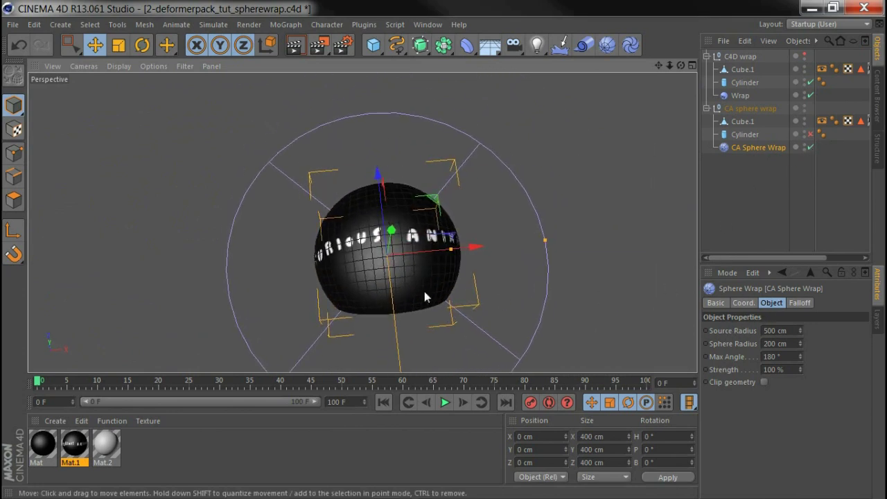
left_click_drag(392, 278, 447, 265, "alt")
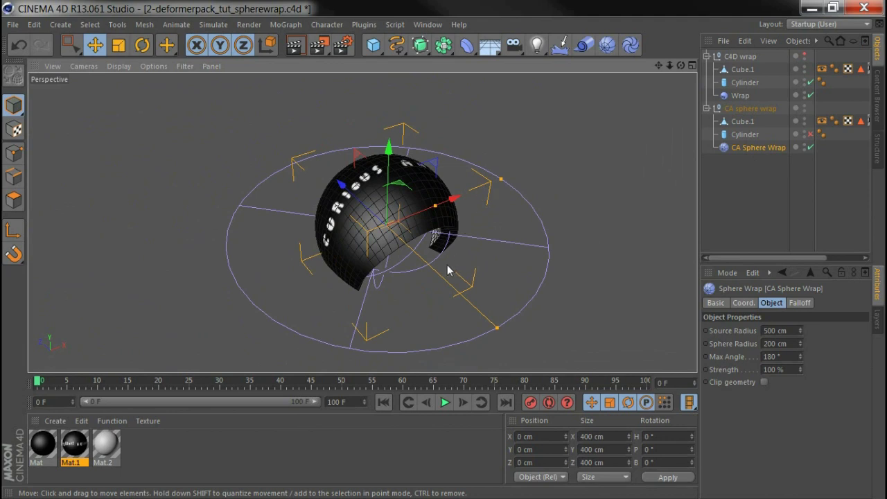
Step: Toggle CA Sphere Wrap off and back on to compare the flat and wrapped slab
left_click(811, 147)
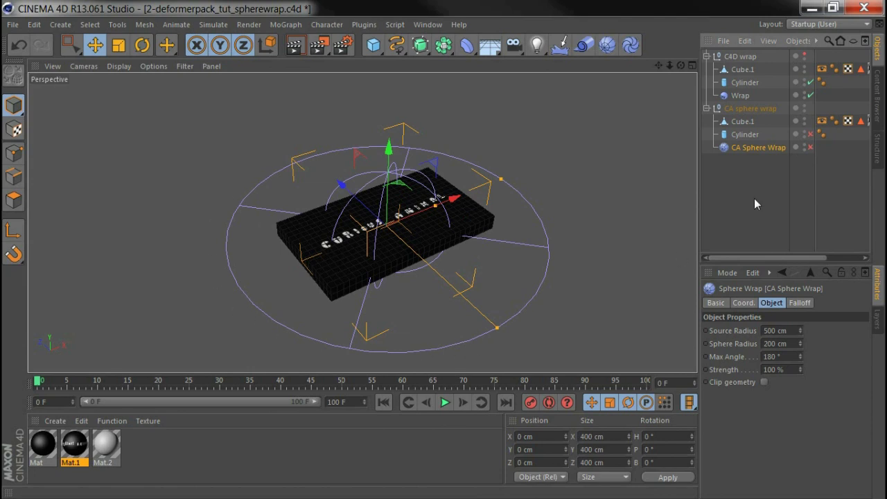
left_click(809, 150)
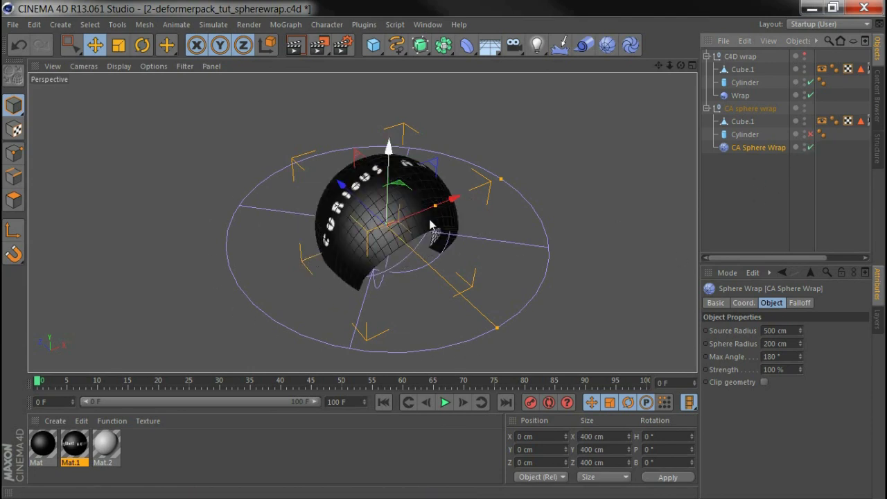
left_click_drag(420, 266, 446, 257, "alt")
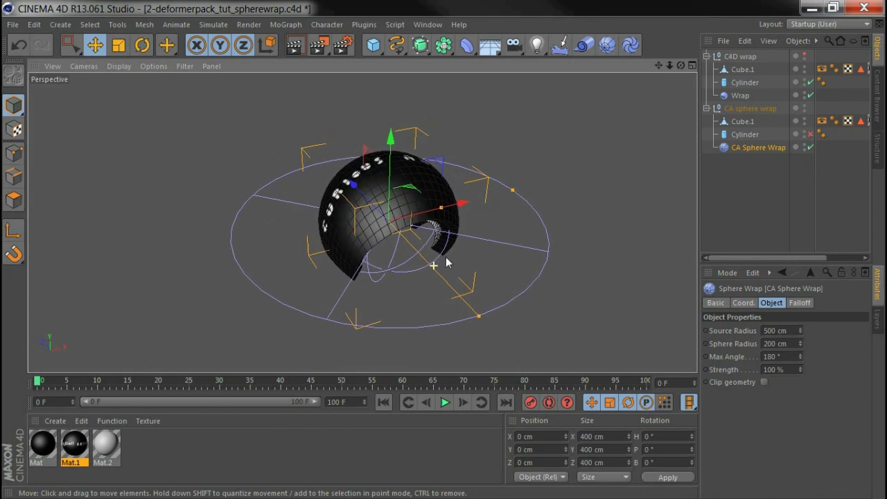
Step: Set Max Angle 132.551°, Sphere Radius 179.681 cm and Source Radius 492.374 cm for a partial dome
left_click_drag(480, 316, 450, 285)
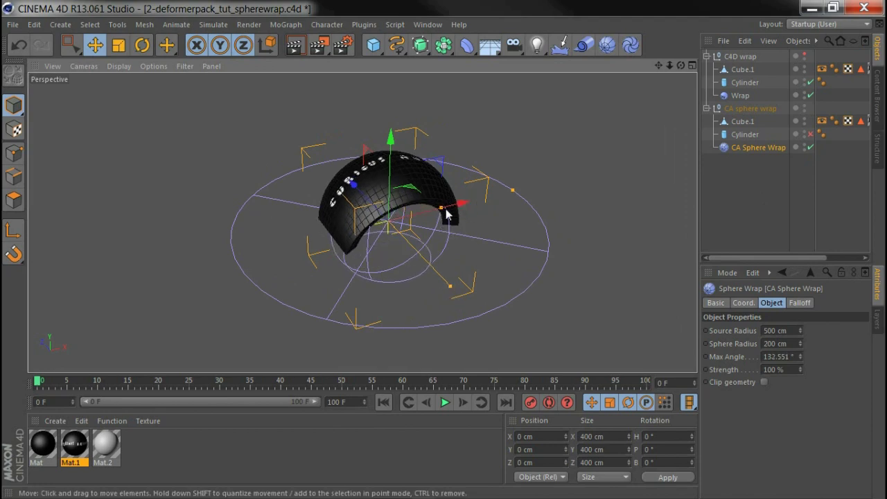
mouse_move(444, 211)
left_mouse_down()
mouse_move(467, 200)
mouse_move(424, 212)
mouse_move(459, 211)
mouse_move(433, 208)
left_mouse_up()
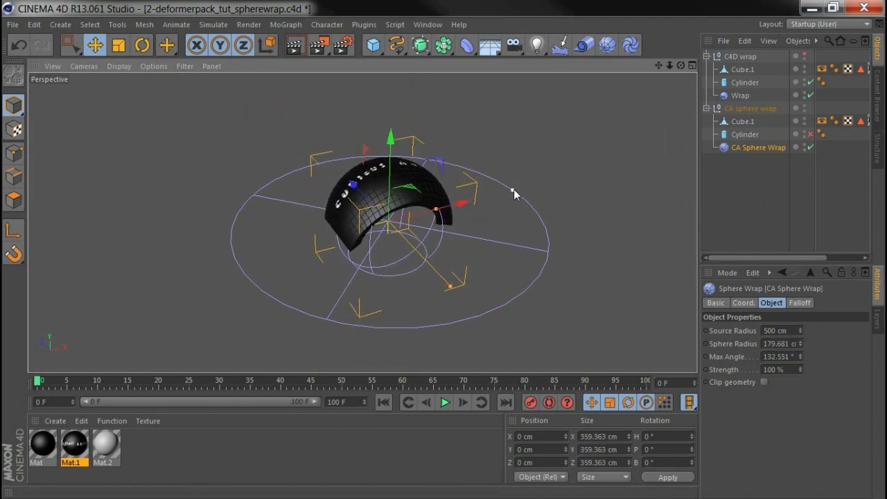
mouse_move(514, 189)
left_mouse_down()
mouse_move(574, 166)
mouse_move(503, 192)
mouse_move(544, 185)
mouse_move(511, 191)
left_mouse_up()
left_click_drag(409, 250, 419, 325, "alt")
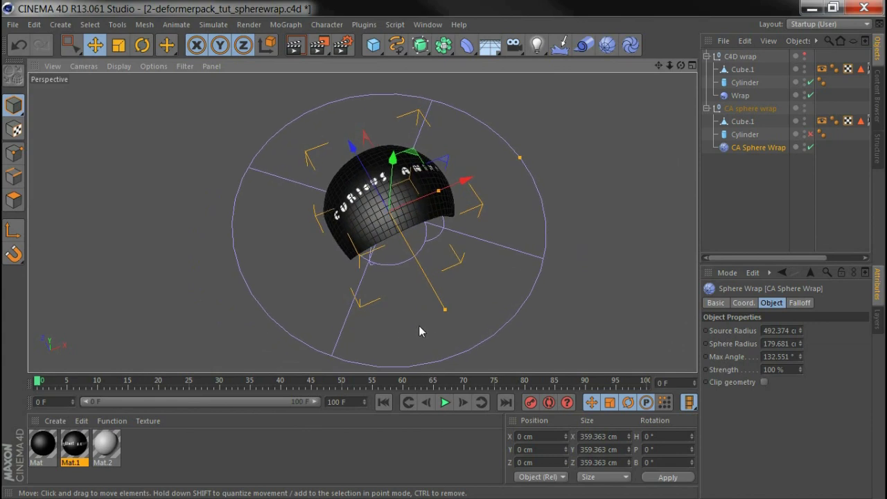
Step: Open 3-deformerpack_tut_scrollroll.c4d, test Cube.1's CA Scroll Roll Strength, then hide the CA scroll roll group
left_click(424, 25)
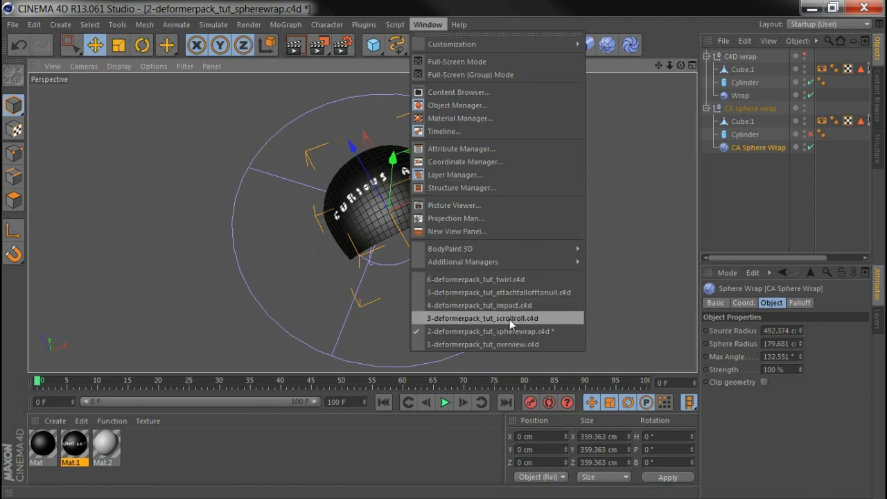
left_click(536, 318)
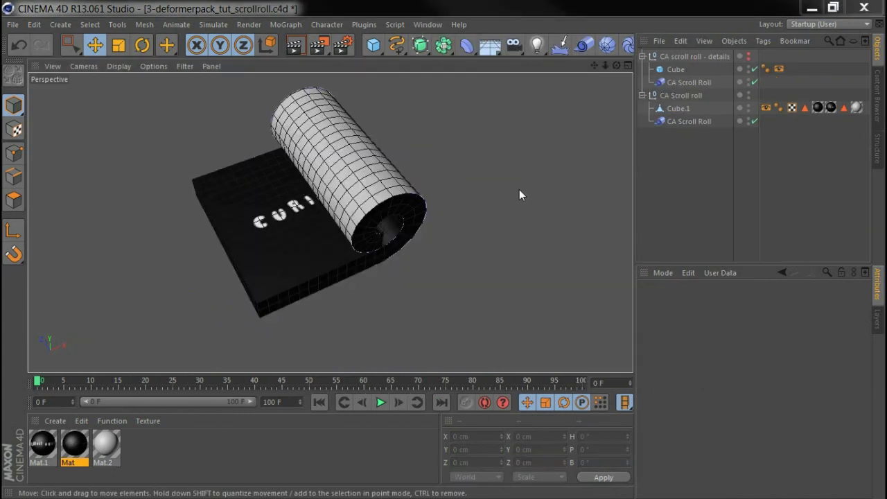
left_click(677, 121)
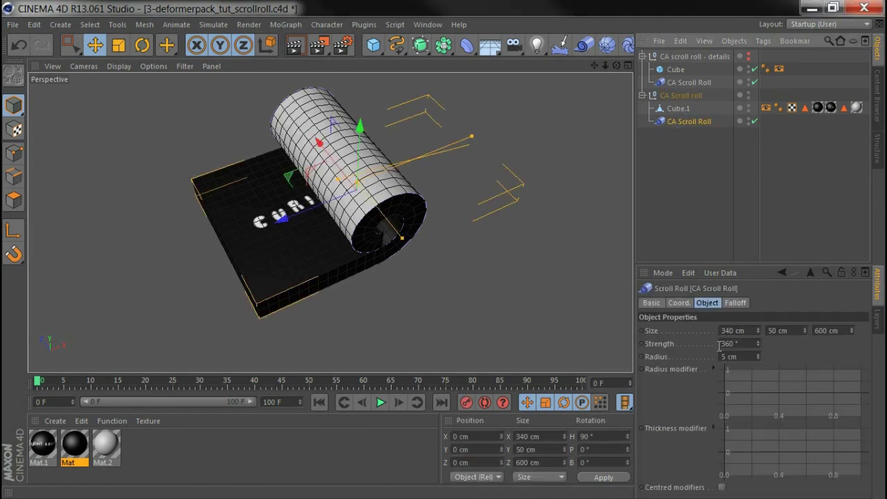
left_click_drag(759, 344, 795, 432)
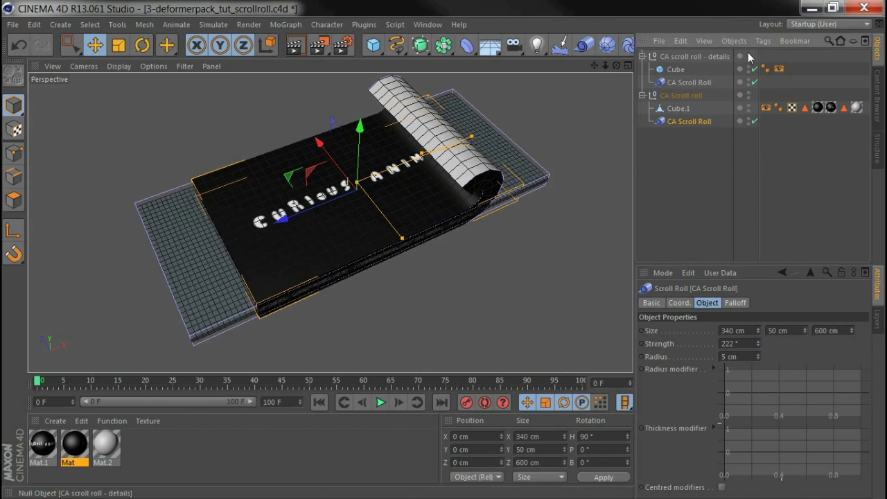
left_click(749, 93)
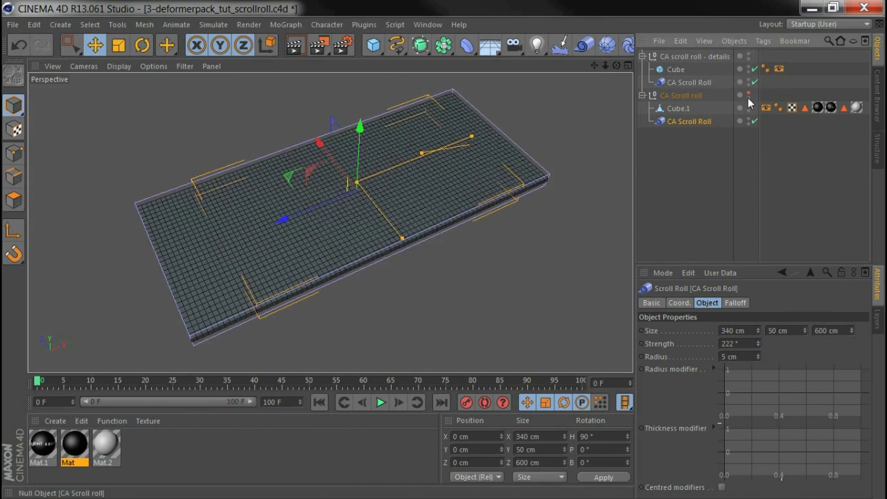
Step: Roll the details slab with CA Scroll Roll Strength 510°, Radius 8 cm and Size Y 31 cm
left_click(688, 83)
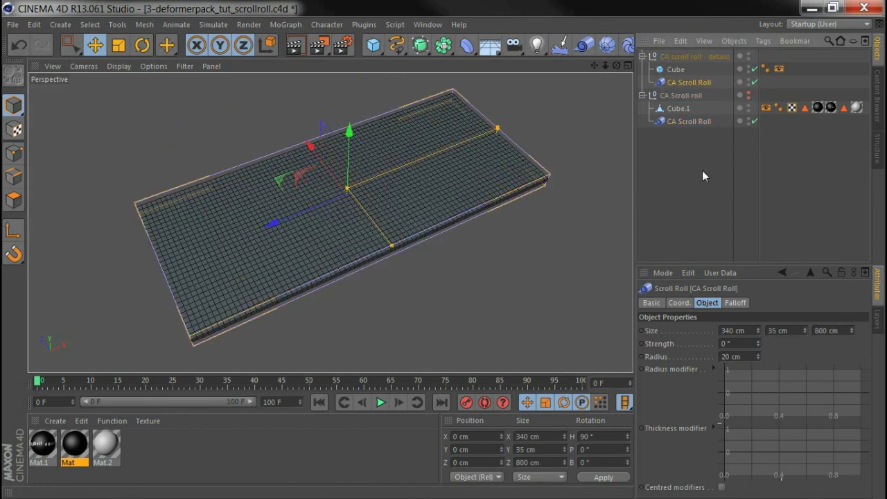
left_click_drag(759, 344, 689, 67)
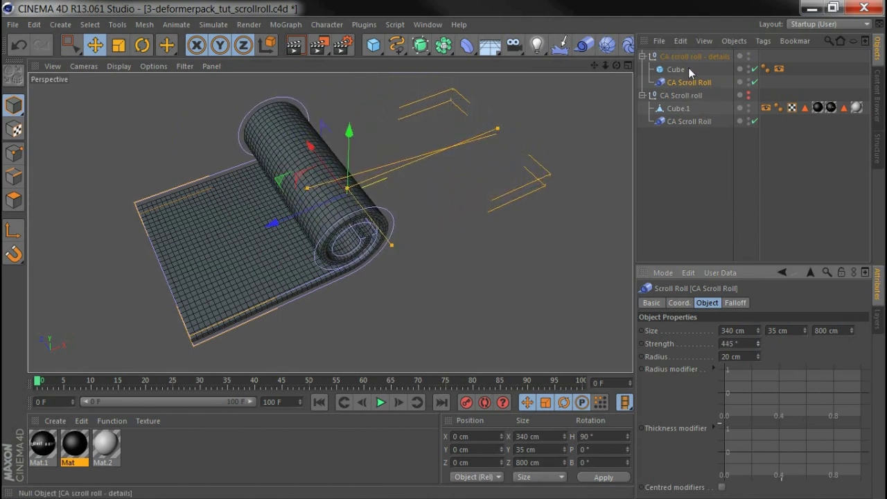
left_click_drag(758, 344, 757, 285)
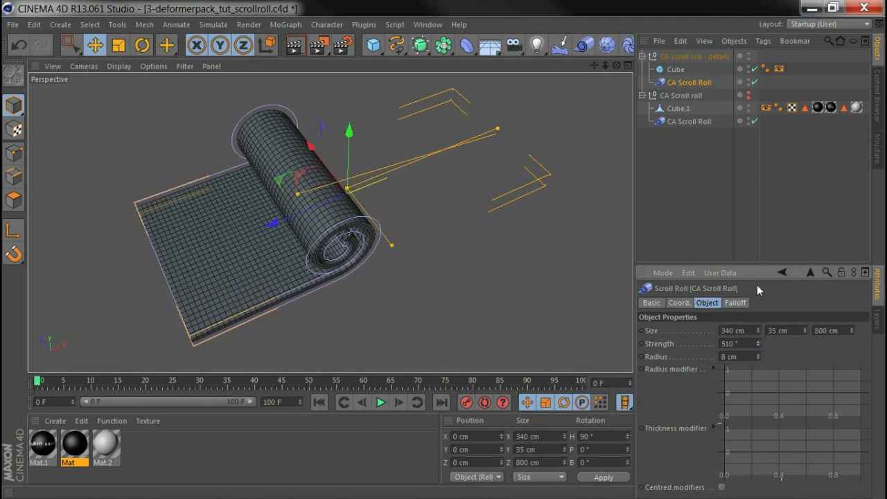
left_click_drag(805, 330, 803, 316)
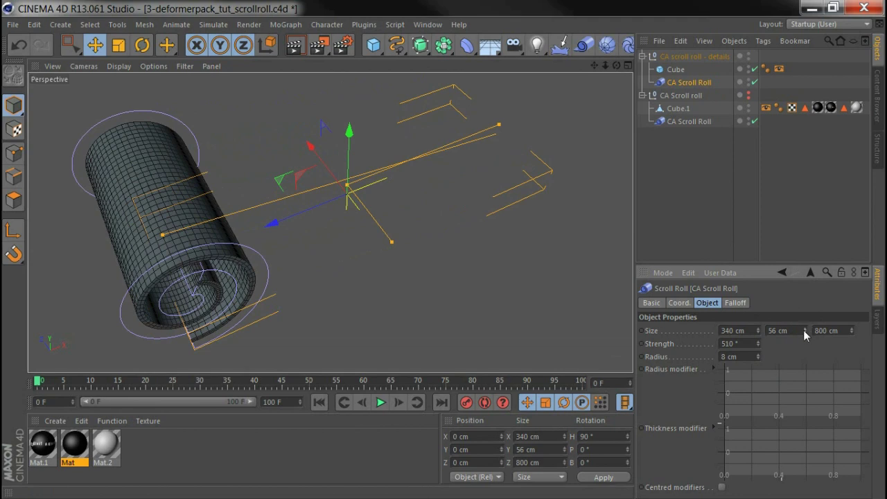
mouse_move(804, 332)
left_mouse_down()
mouse_move(800, 355)
mouse_move(805, 330)
mouse_move(803, 347)
left_mouse_up()
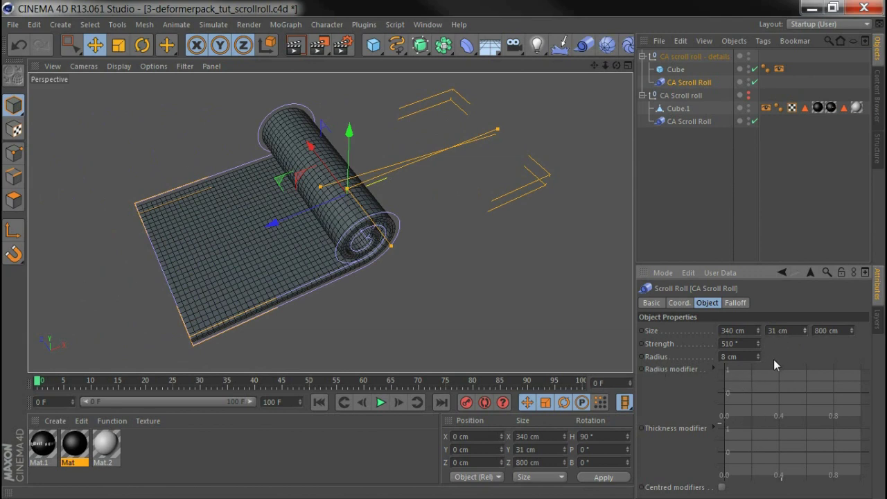
Step: Add points so the Radius modifier curve slopes down toward its end, and set Radius to 22 cm
left_click(733, 382)
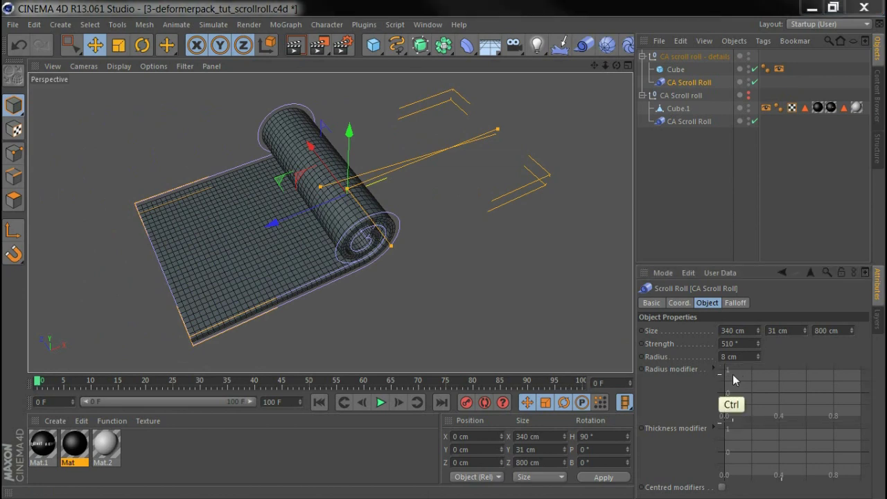
left_click_drag(732, 374, 699, 378, "ctrl")
left_click_drag(841, 411, 861, 413, "ctrl")
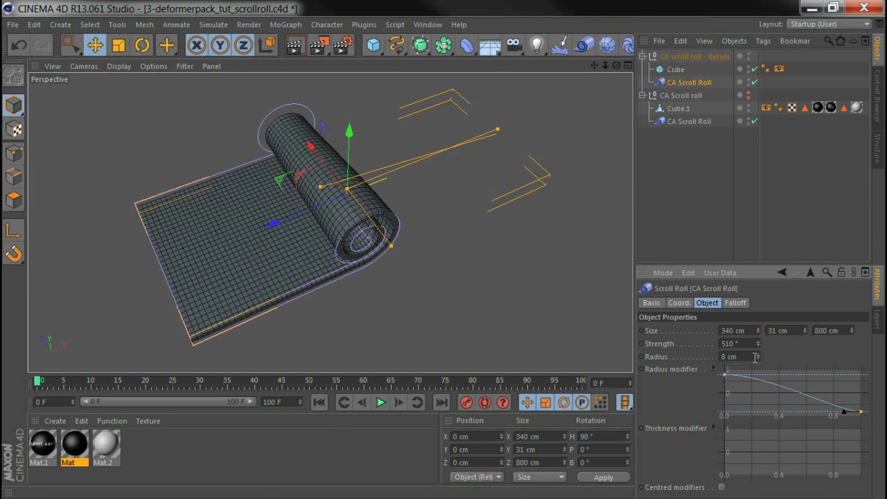
mouse_move(756, 356)
left_mouse_down()
mouse_move(759, 348)
mouse_move(773, 353)
left_mouse_up()
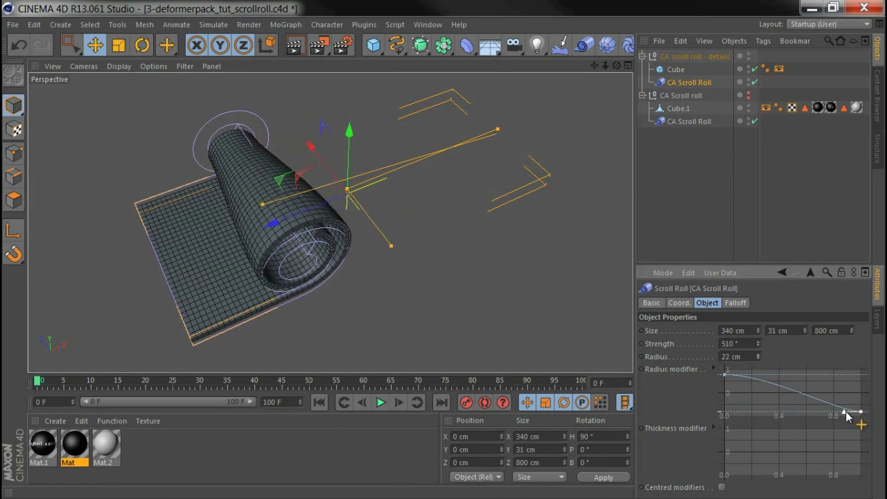
left_click_drag(848, 414, 837, 396)
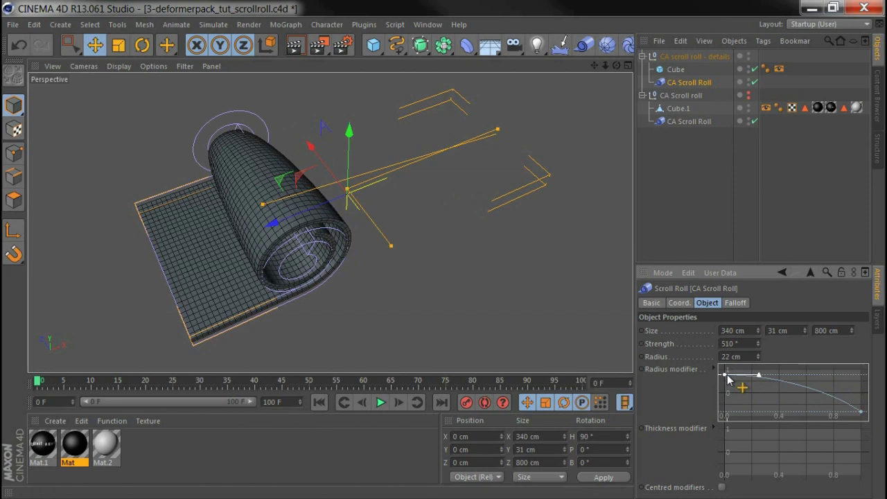
Step: Flatten the Radius curve, slope the Thickness curve down at its end, and set Strength to 480°
left_click_drag(731, 387, 863, 424)
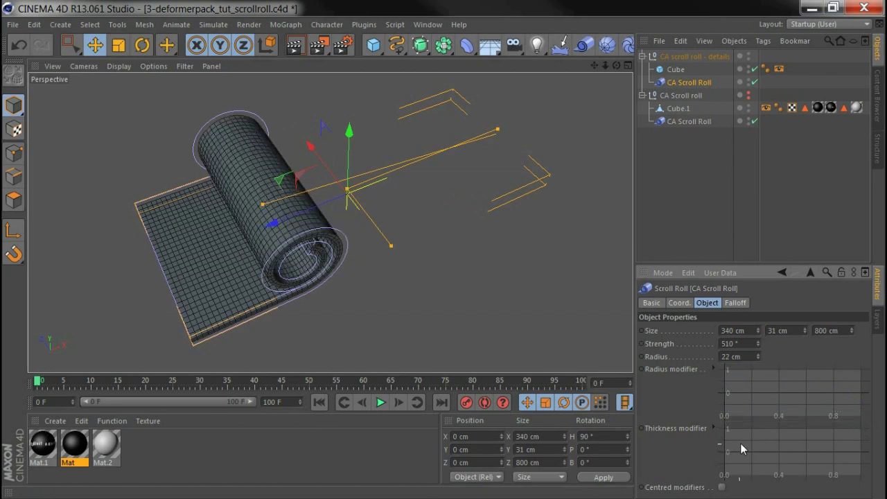
left_click_drag(730, 443, 725, 438)
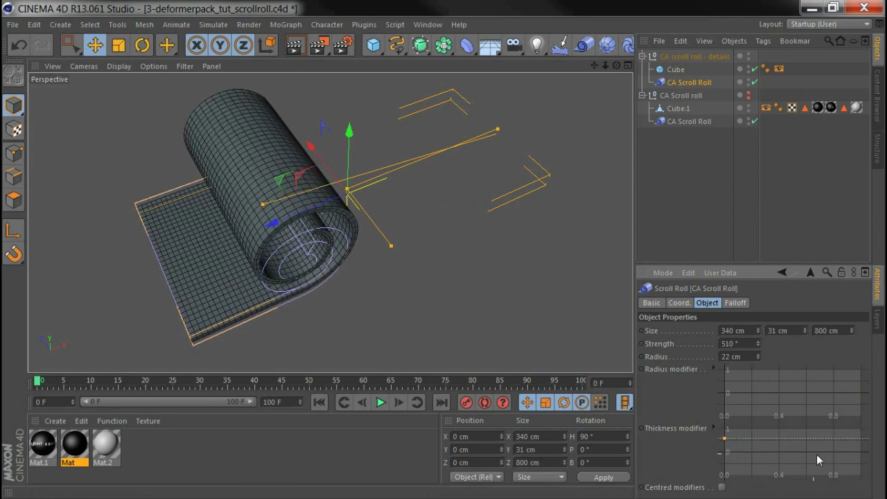
left_click_drag(852, 466, 861, 468)
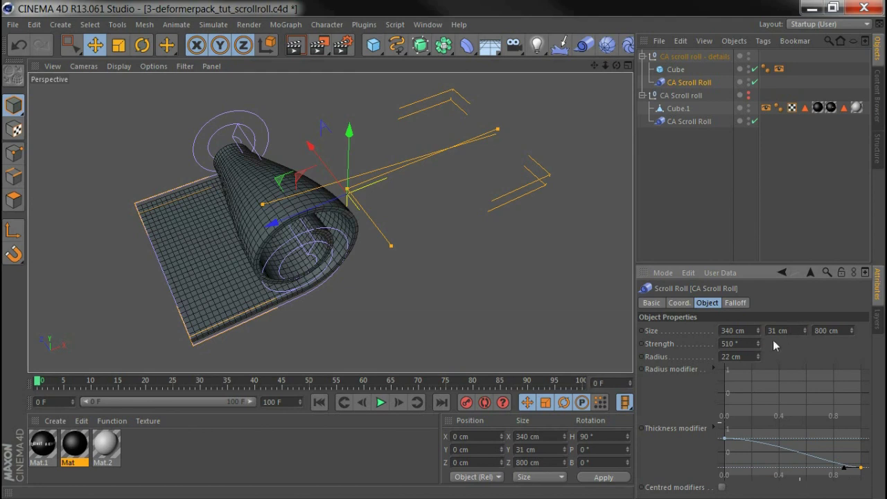
left_click_drag(760, 342, 771, 362)
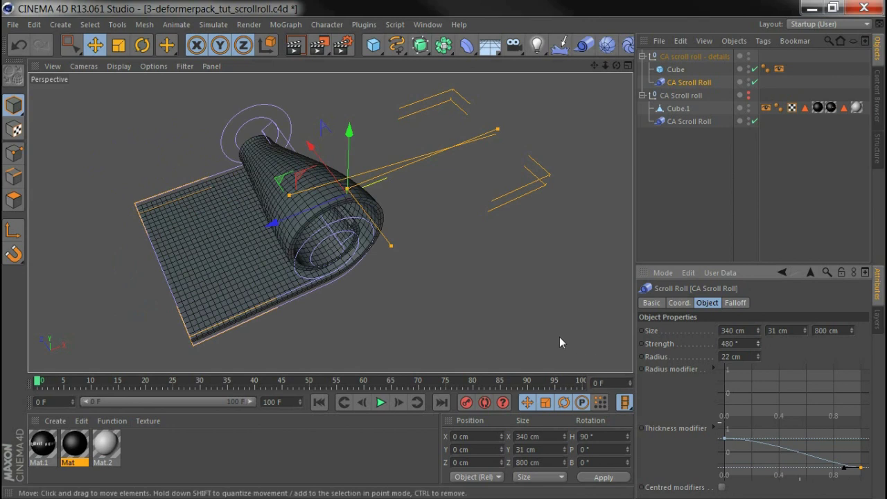
Step: Switch to 4-deformerpack_tut_impact.c4d and drag the Impact handle outward until Progress reaches 100%
left_click(435, 25)
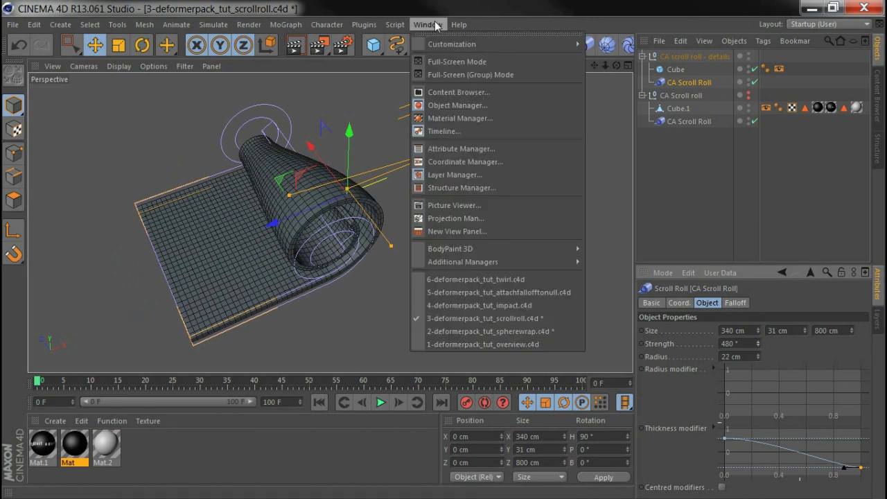
left_click(515, 307)
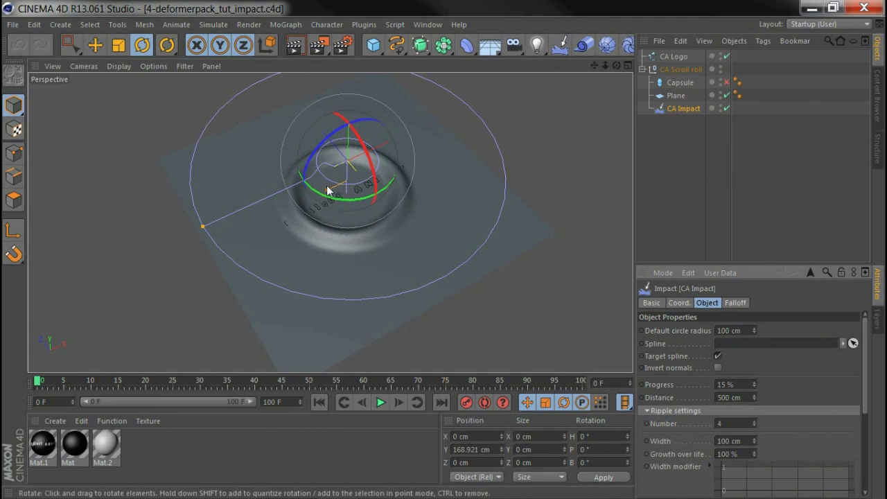
mouse_move(326, 192)
left_mouse_down()
mouse_move(281, 209)
mouse_move(323, 198)
mouse_move(298, 206)
mouse_move(321, 189)
left_mouse_up()
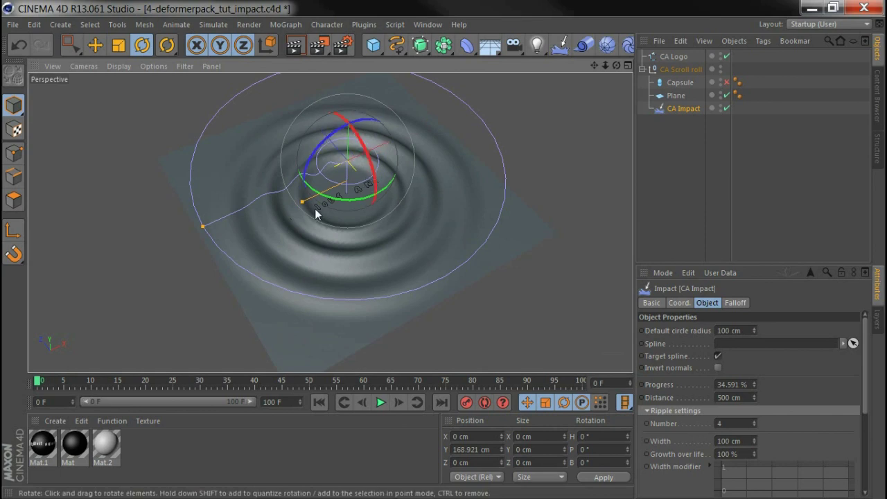
left_click_drag(303, 201, 214, 256)
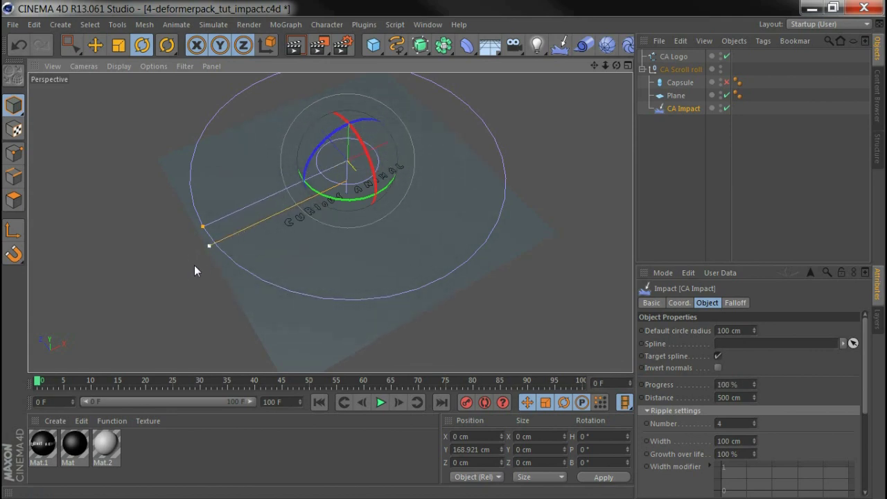
Step: Link the CA Logo spline as the Impact spline and set the ripple progress to about 33%
left_click_drag(234, 243, 314, 203)
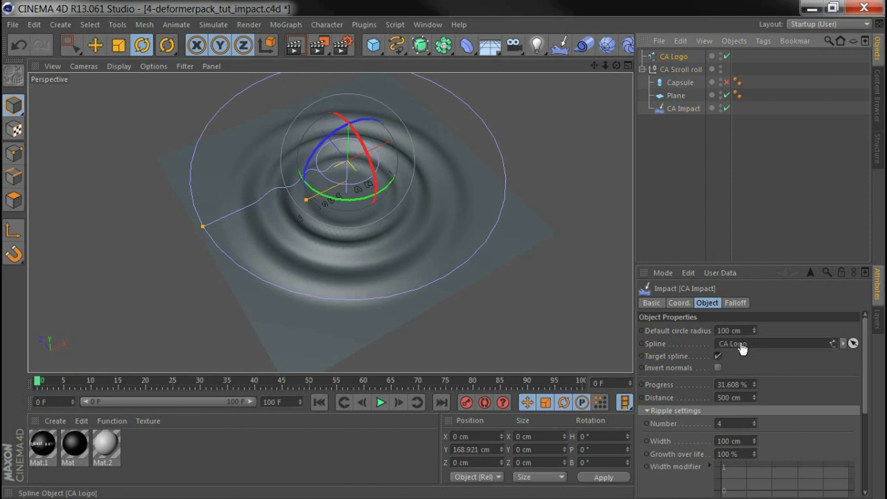
left_click_drag(745, 348, 749, 346)
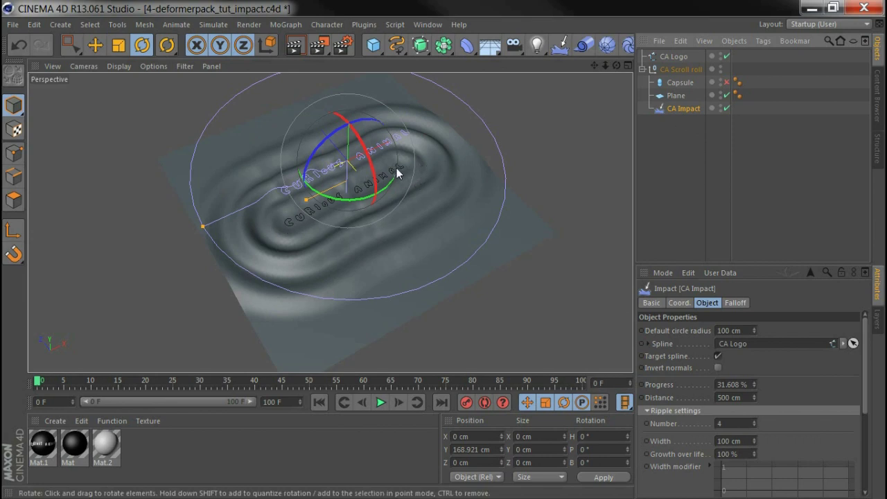
mouse_move(306, 200)
left_mouse_down()
mouse_move(285, 210)
mouse_move(313, 201)
left_mouse_up()
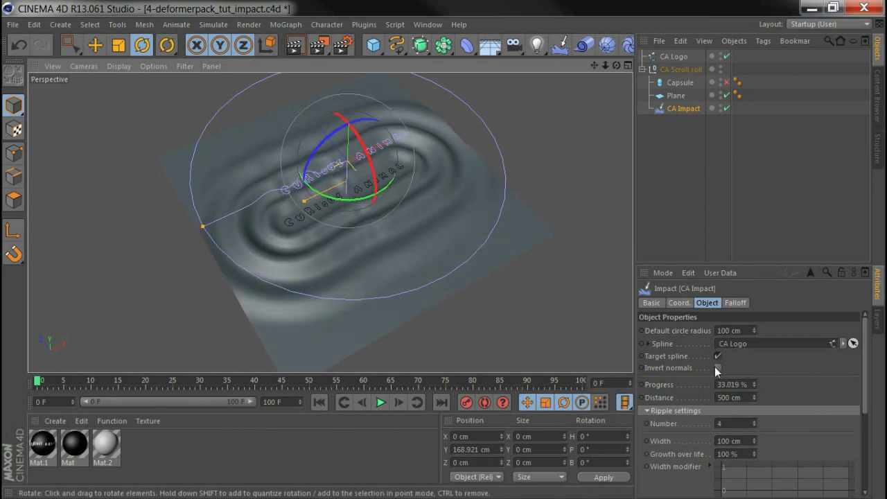
Step: Raise the Impact distance to 754 cm and the ripple count to 8, and advance the progress
left_click_drag(754, 398, 725, 216)
left_click(754, 421)
left_click(755, 421)
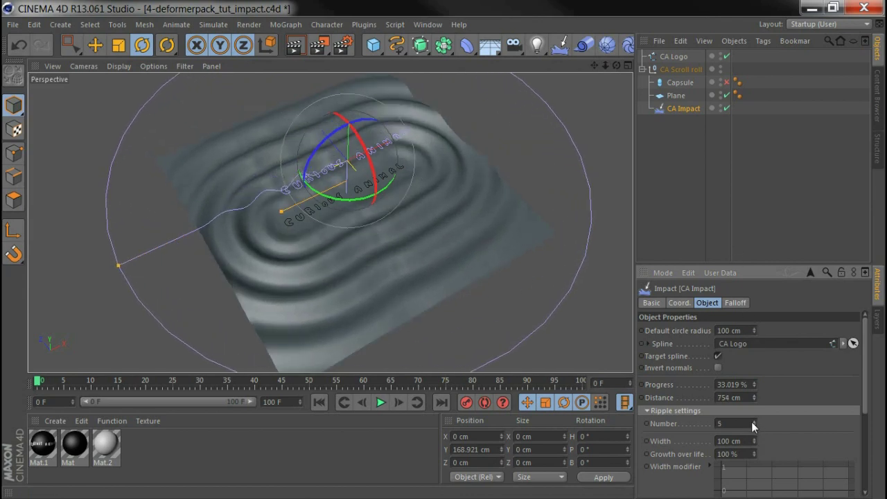
left_click(754, 421)
left_click(755, 421)
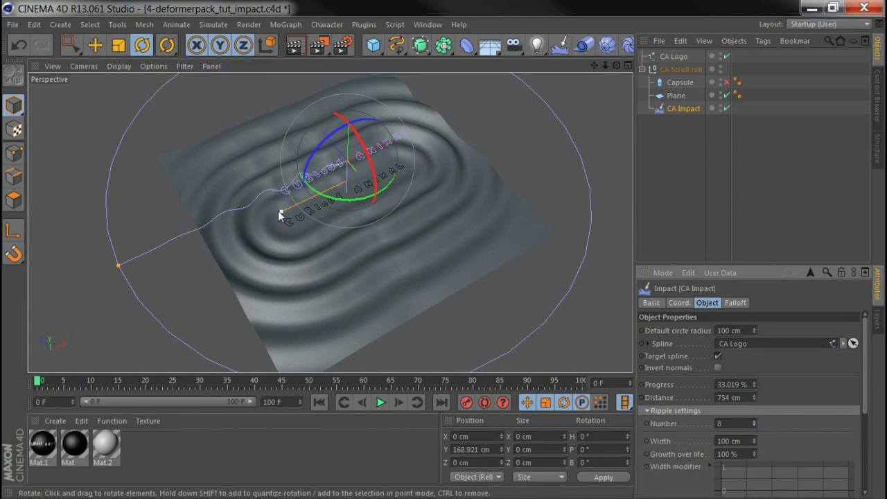
left_click_drag(278, 211, 251, 225)
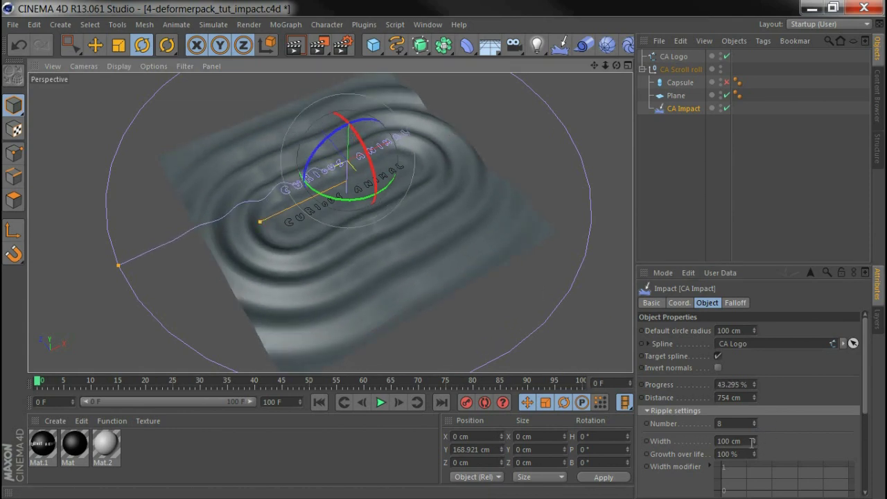
Step: Set the Impact ripple width to 85 cm and height to 44 cm
mouse_move(755, 443)
left_mouse_down()
mouse_move(749, 462)
mouse_move(750, 451)
left_mouse_up()
left_click_drag(867, 390, 870, 468)
mouse_move(754, 382)
left_mouse_down()
mouse_move(753, 367)
mouse_move(755, 380)
left_mouse_up()
Step: Slope the Width and Height modifier curves downward so the ripples shrink and flatten outward
scroll(861, 422, "up", 1)
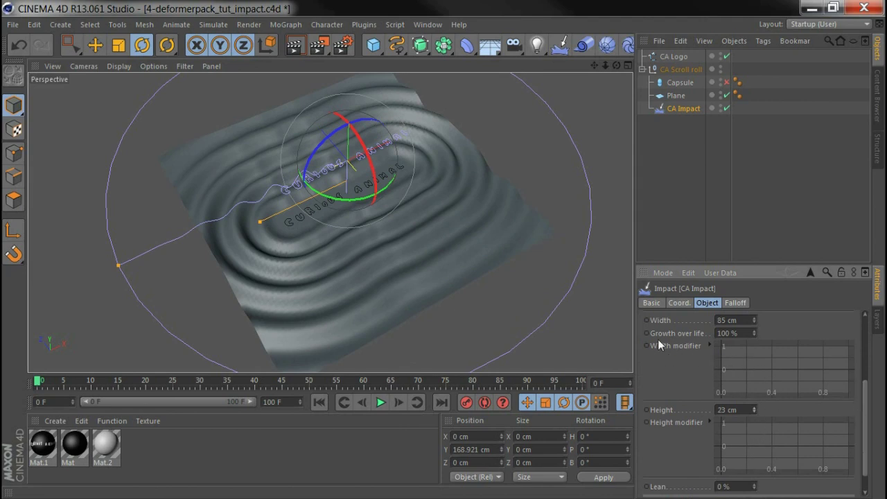
left_click(727, 355)
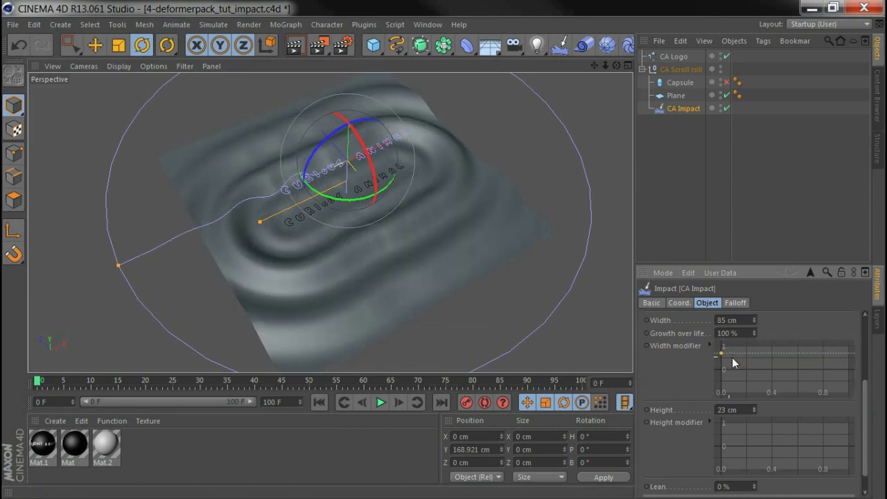
left_click_drag(814, 377, 859, 392, "ctrl")
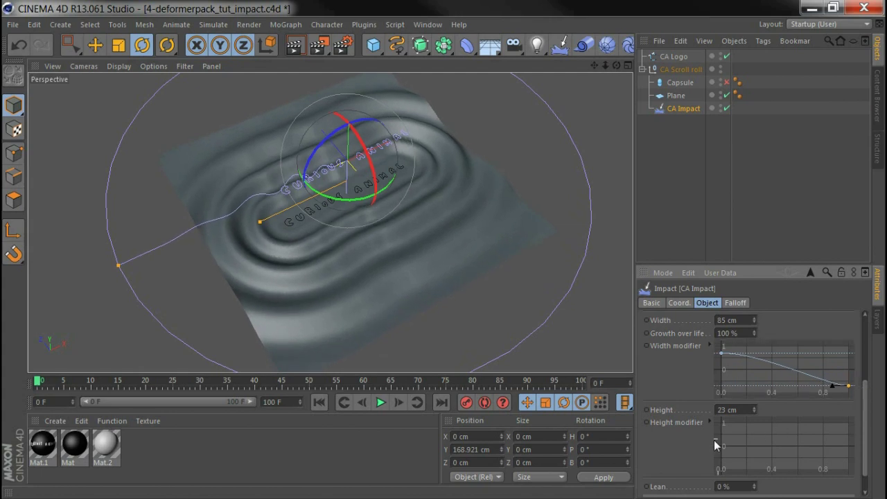
left_click(724, 430)
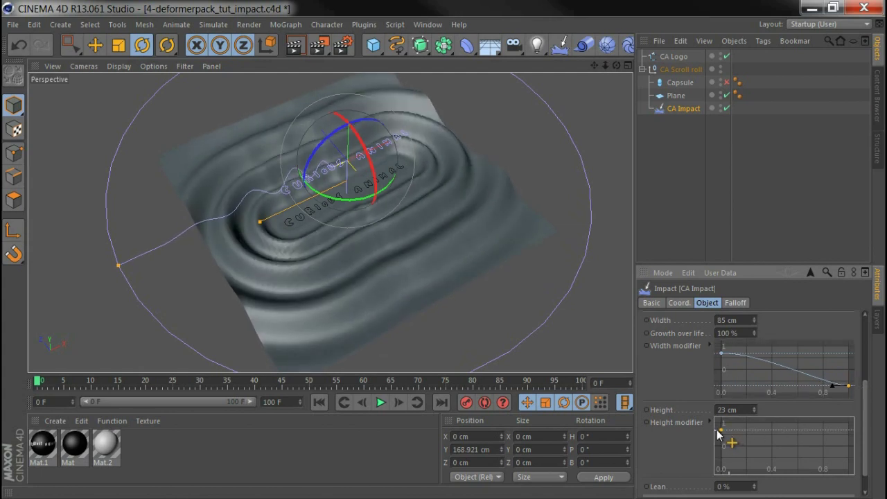
left_click_drag(821, 452, 865, 459, "ctrl")
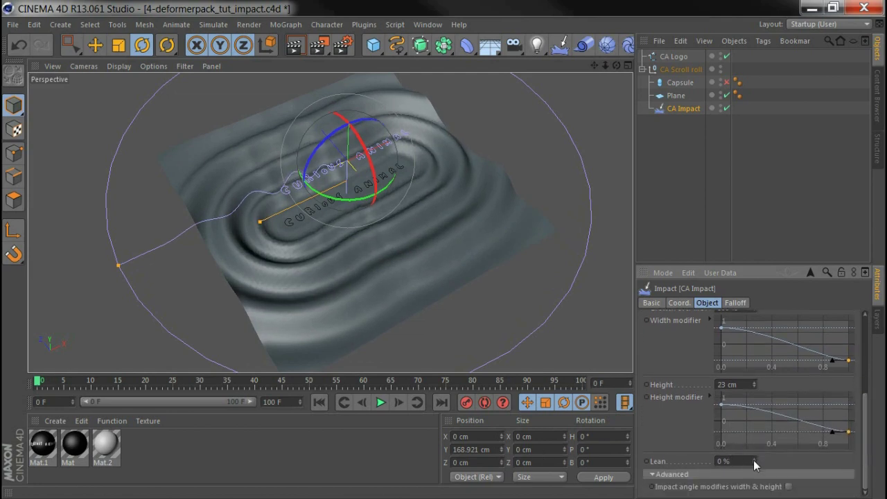
Step: Try the Lean setting, then move the Impact deformer back along its Z axis
mouse_move(755, 461)
left_mouse_down()
mouse_move(745, 413)
mouse_move(755, 463)
left_mouse_up()
key("e")
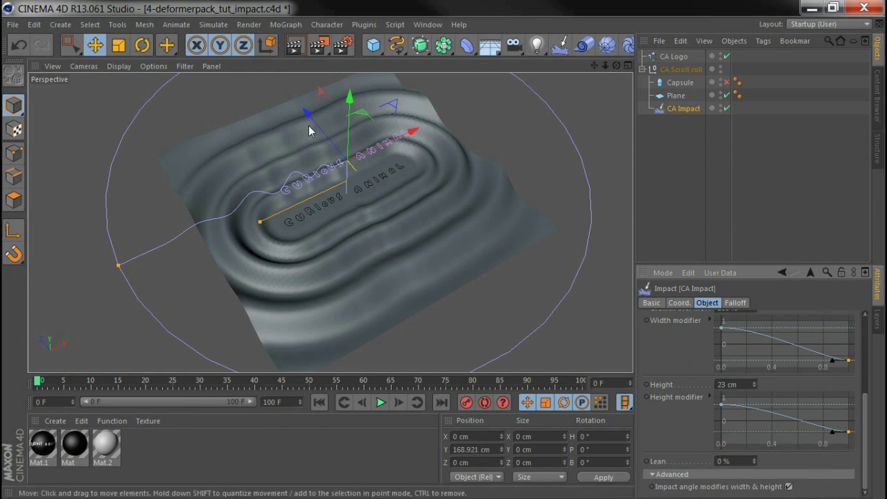
left_click_drag(311, 120, 325, 131)
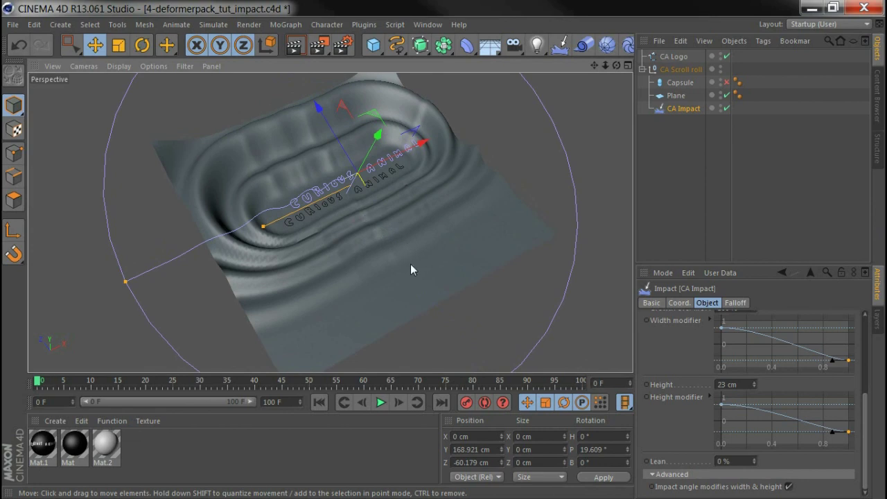
left_click(428, 25)
mouse_move(518, 266)
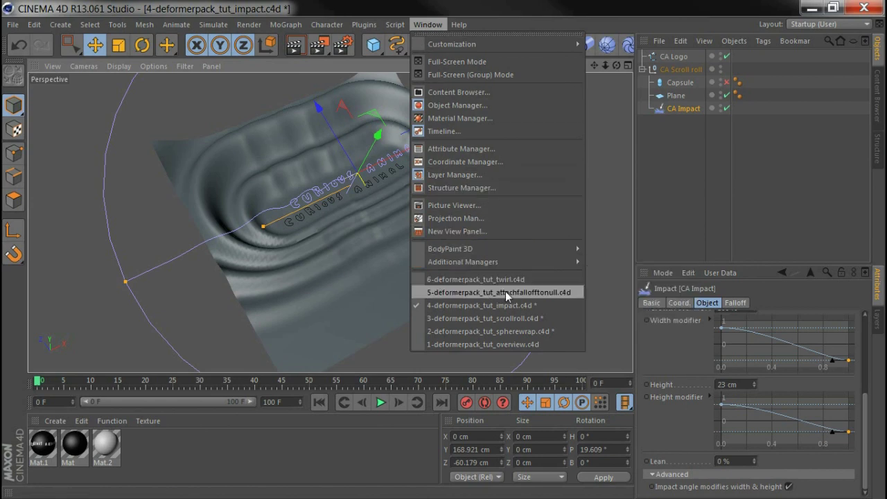
Step: Switch to the 5-deformerpack_tut_attachfallofftonull.c4d scene and select CA Scroll Roll
left_click(505, 292)
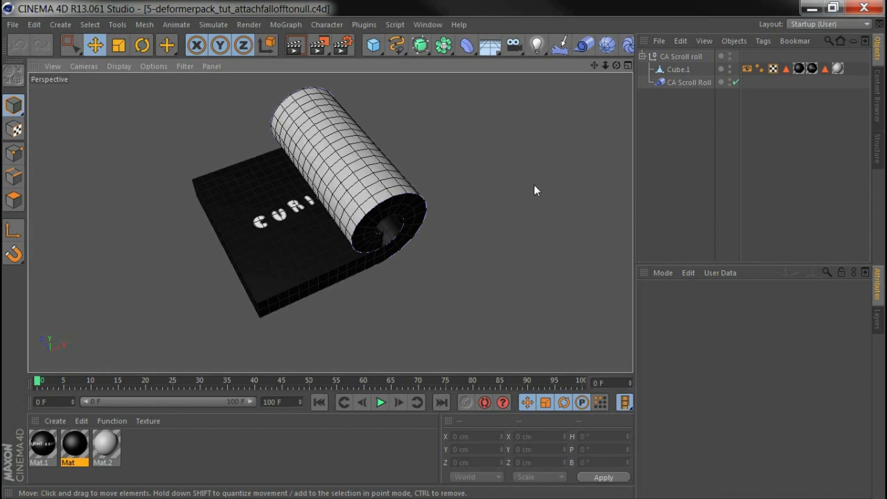
left_click(684, 82)
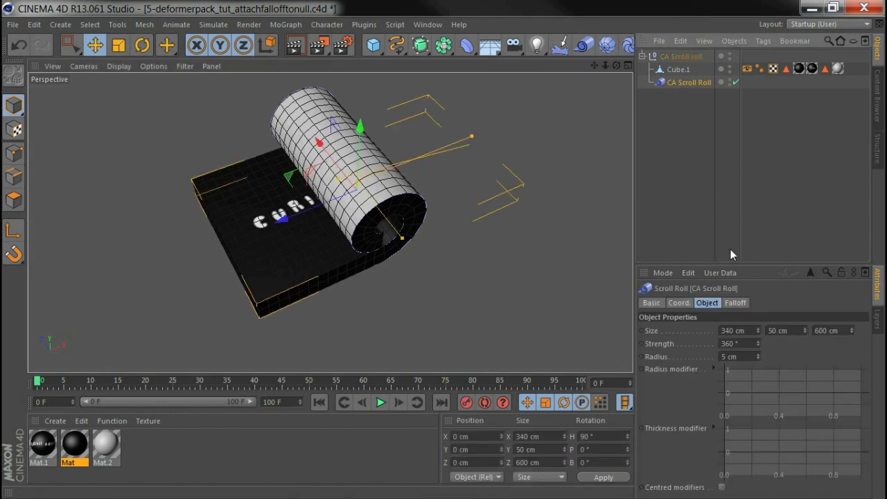
Step: Set the Scroll Roll falloff Shape to Linear, test it with an X move, then undo
left_click(733, 306)
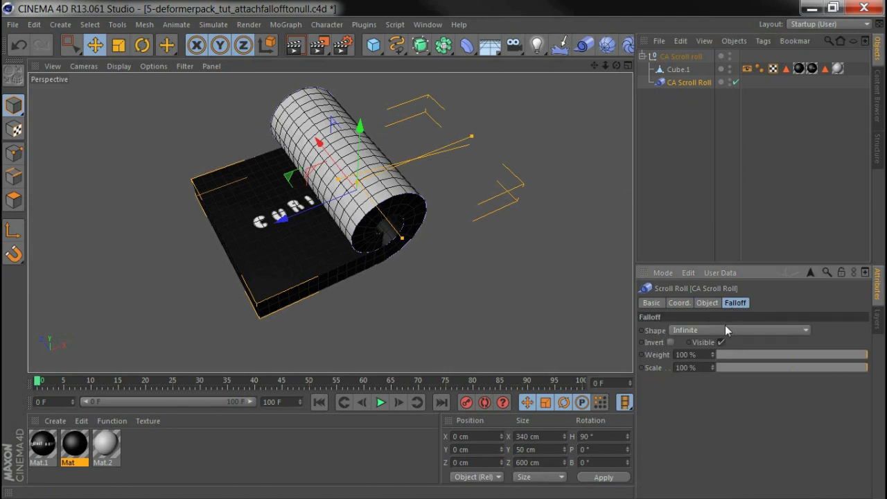
left_click(721, 331)
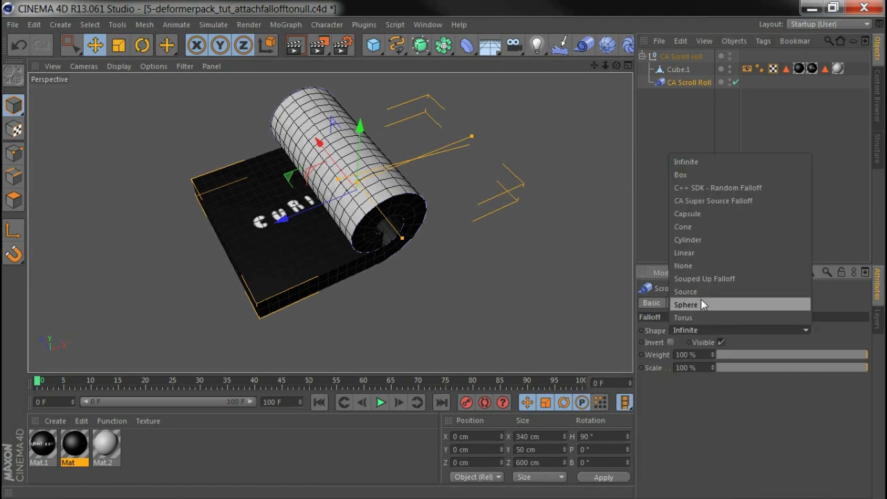
left_click(700, 253)
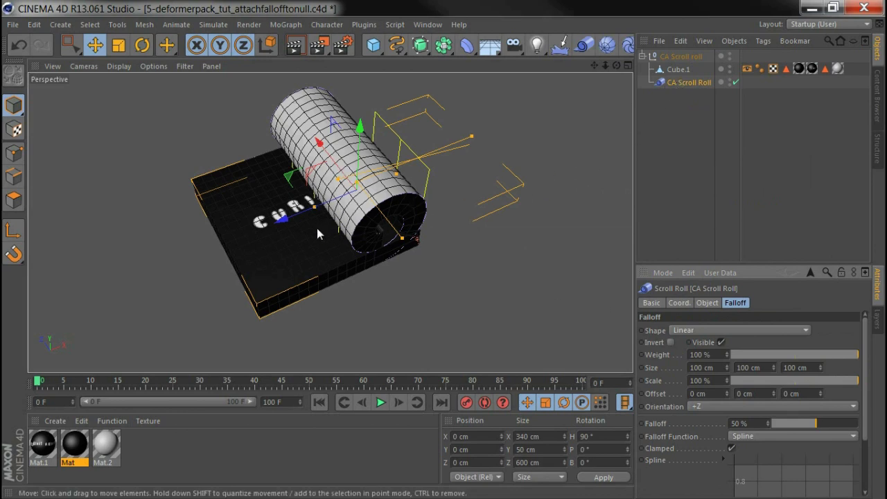
left_click_drag(291, 225, 315, 223)
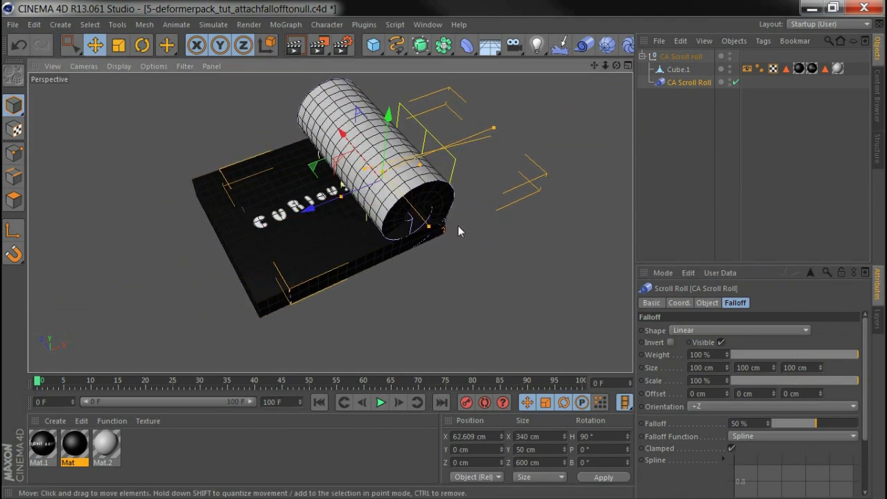
key("ctrl+z")
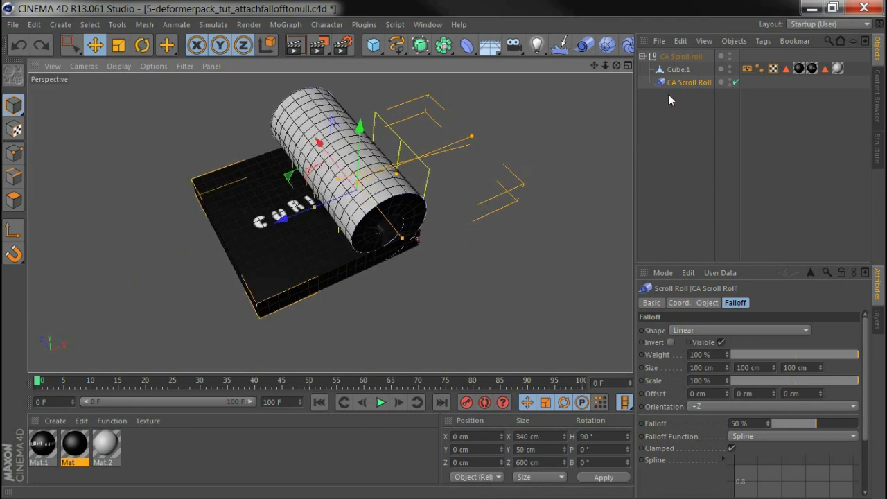
Step: Add a CA Attach Falloff to Null tag to the Scroll Roll and create a Null object
right_click(672, 82)
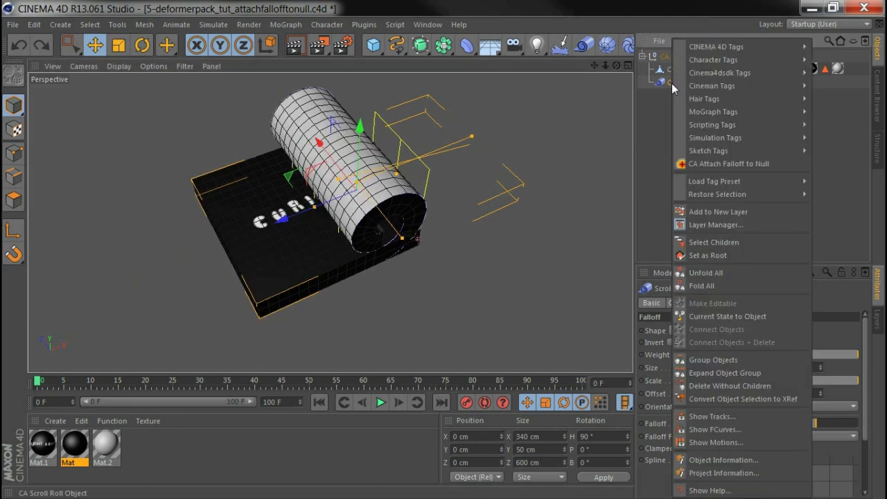
left_click(716, 164)
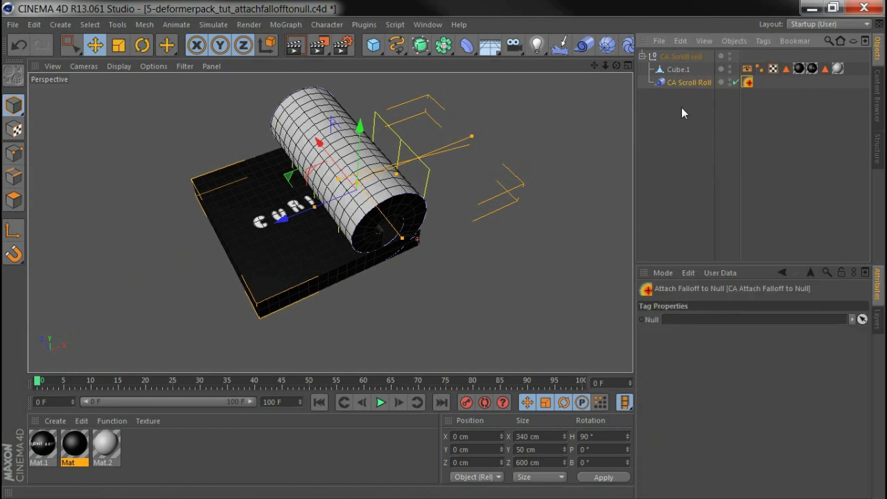
left_click_drag(373, 45, 397, 65)
Step: Link the Null in the tag's Null field and move the Null to drive the roll
left_click(748, 95)
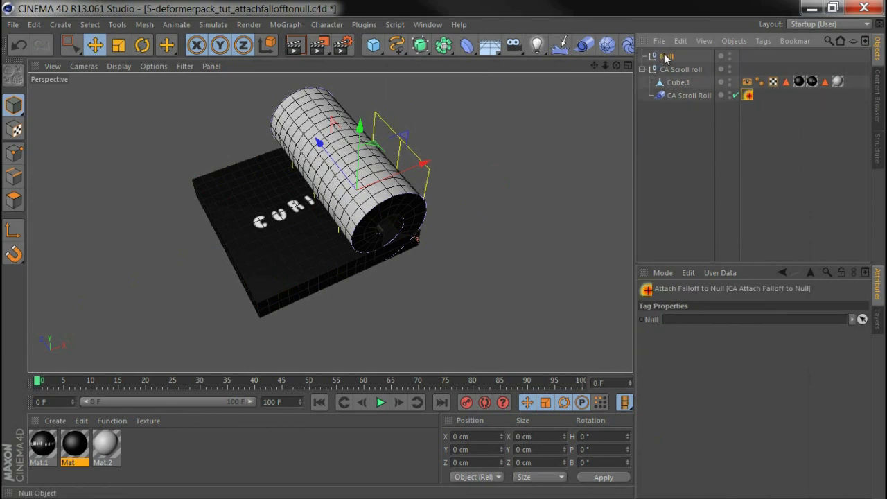
left_click_drag(667, 57, 697, 322)
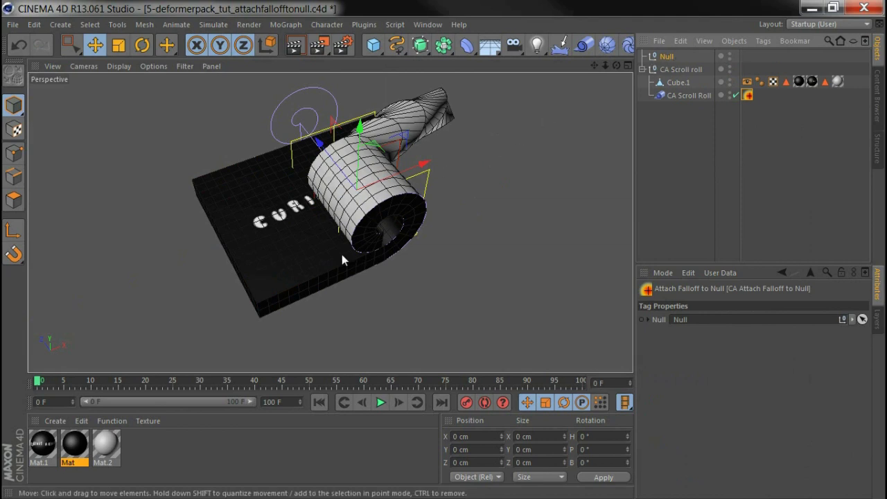
left_click(316, 164)
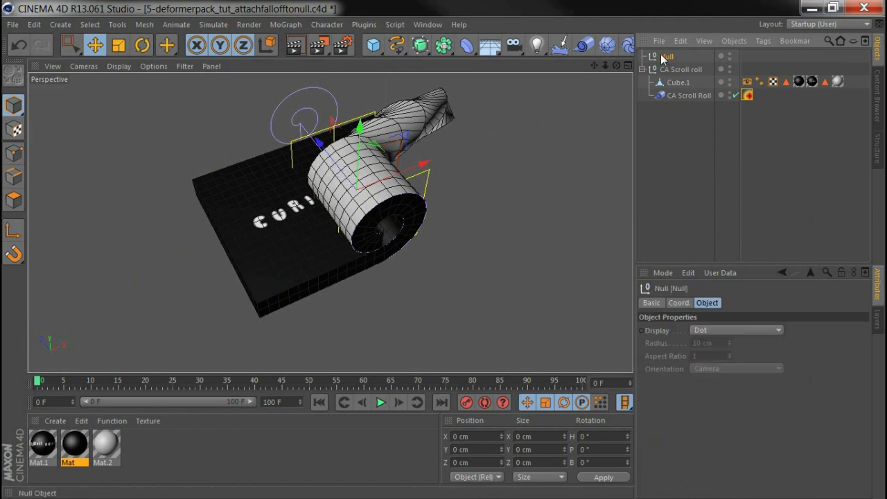
left_click_drag(316, 165, 298, 108)
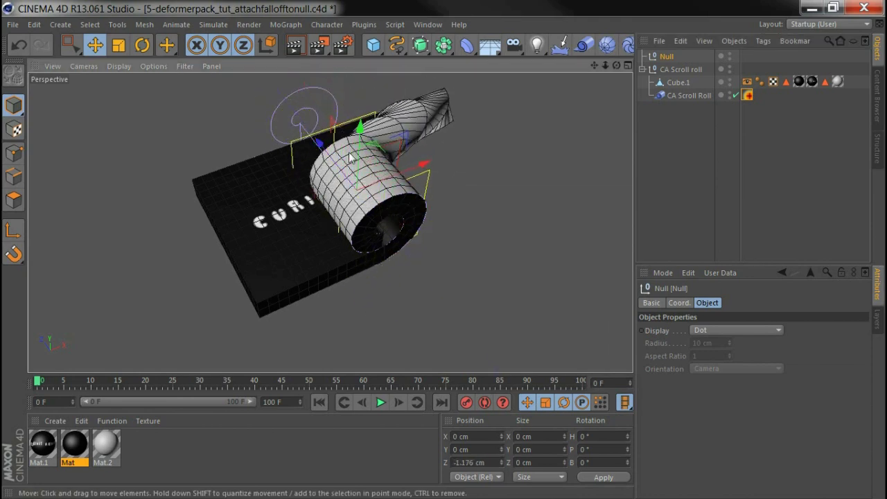
left_click(688, 95)
Step: Set the Scroll Roll falloff to 100% and scale 189%, then move the Null along Z
left_click_drag(830, 447, 877, 446)
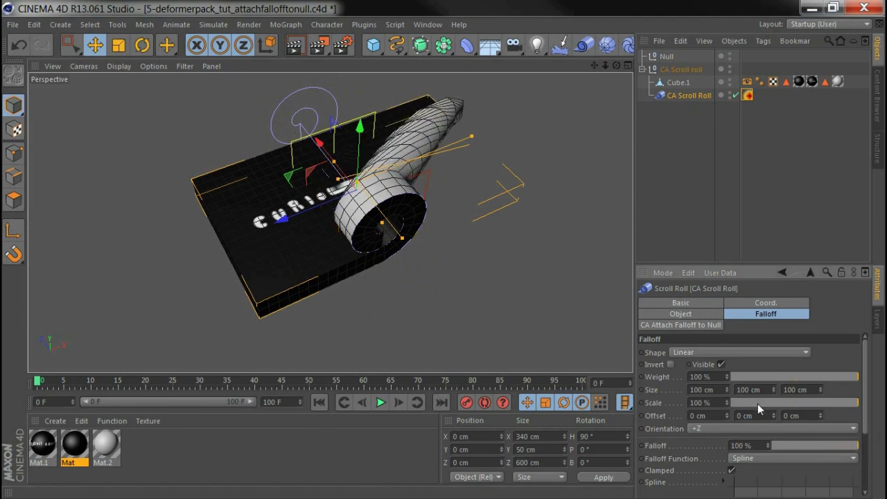
left_click_drag(725, 402, 704, 342)
left_click(669, 59)
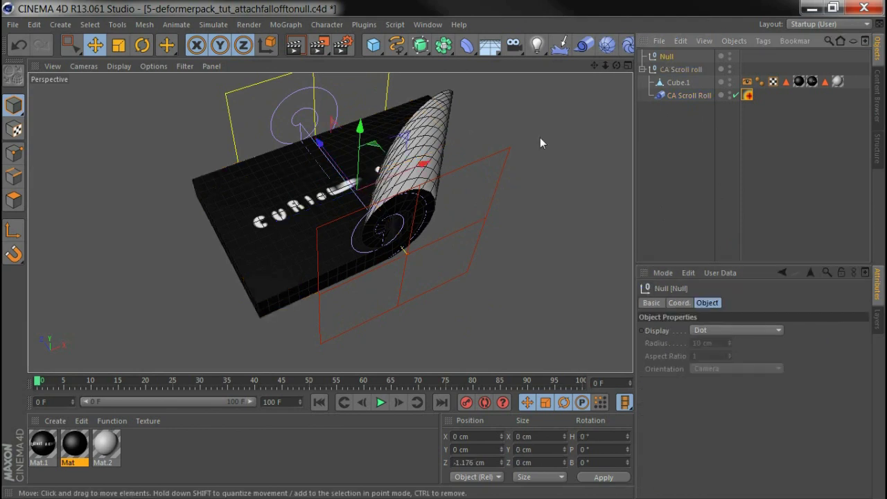
left_click_drag(389, 222, 484, 182, "alt")
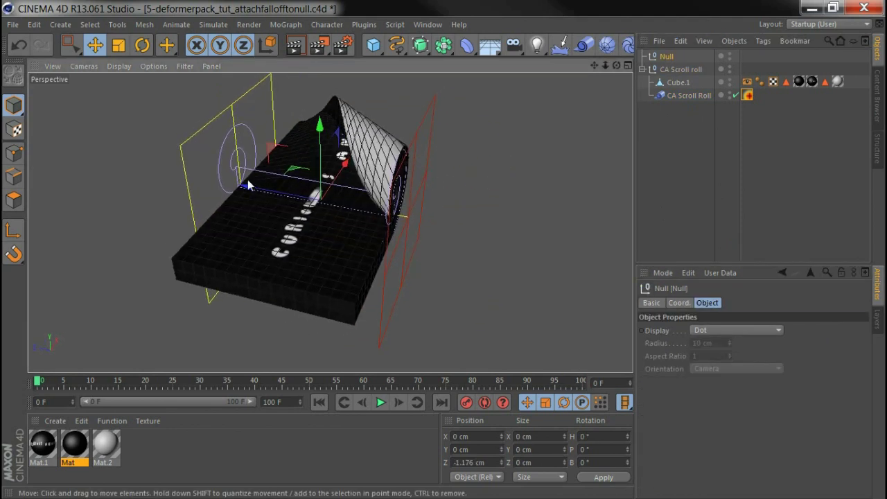
left_click_drag(262, 193, 333, 229)
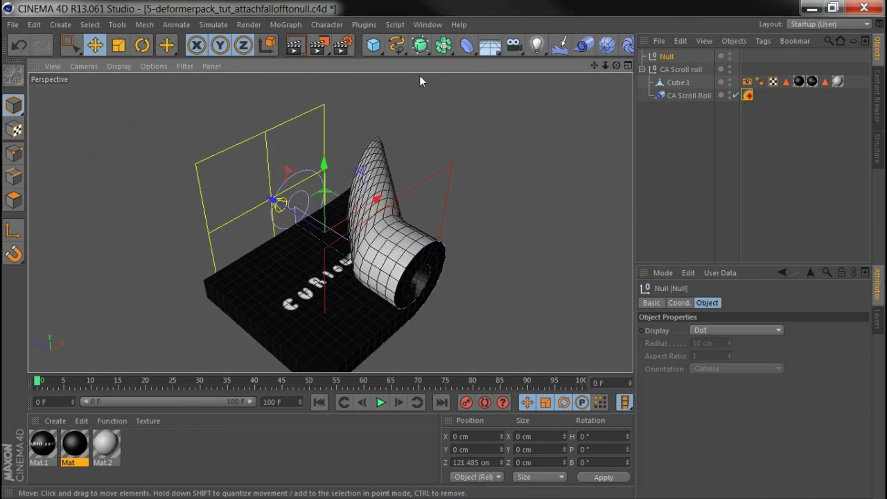
Step: Switch to the 6-deformerpack_tut_twirl.c4d scene and enable the CA Twirl and Twist deformers
left_click(428, 24)
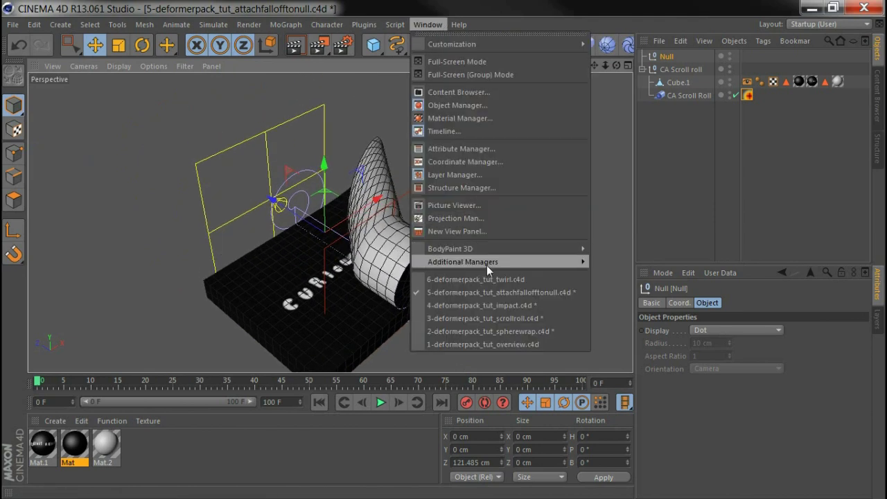
left_click(555, 276)
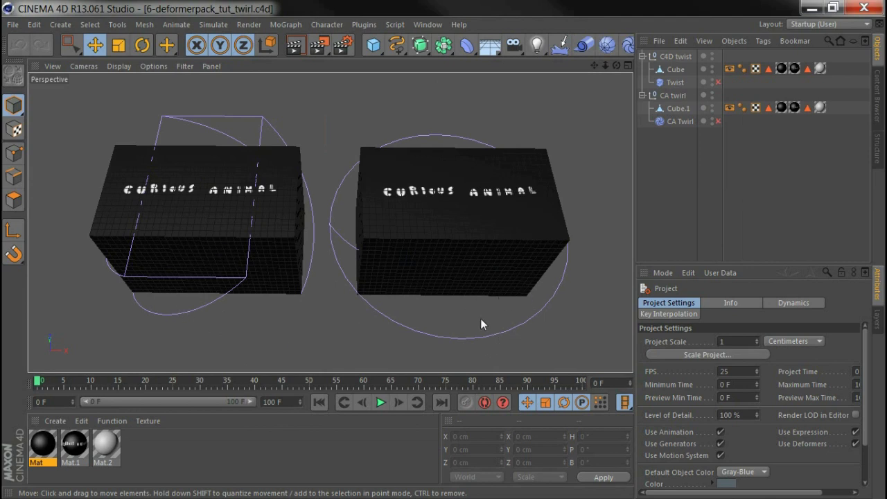
left_click(718, 120)
left_click(718, 82)
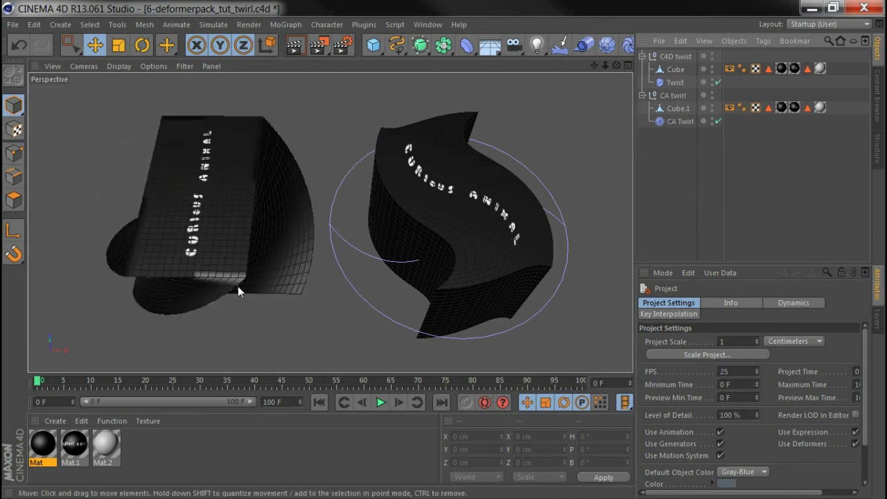
Step: Orbit to a top-down view of the cubes and hide the C4D twist cube
mouse_move(223, 220)
left_mouse_down("alt")
mouse_move(234, 162)
mouse_move(279, 310)
mouse_move(281, 211)
mouse_move(220, 232)
left_mouse_up("alt")
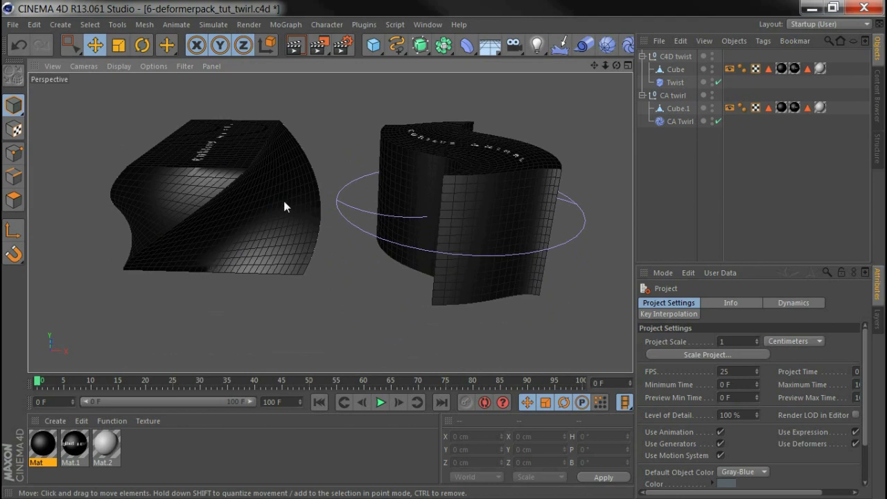
left_click_drag(284, 204, 444, 267, "alt")
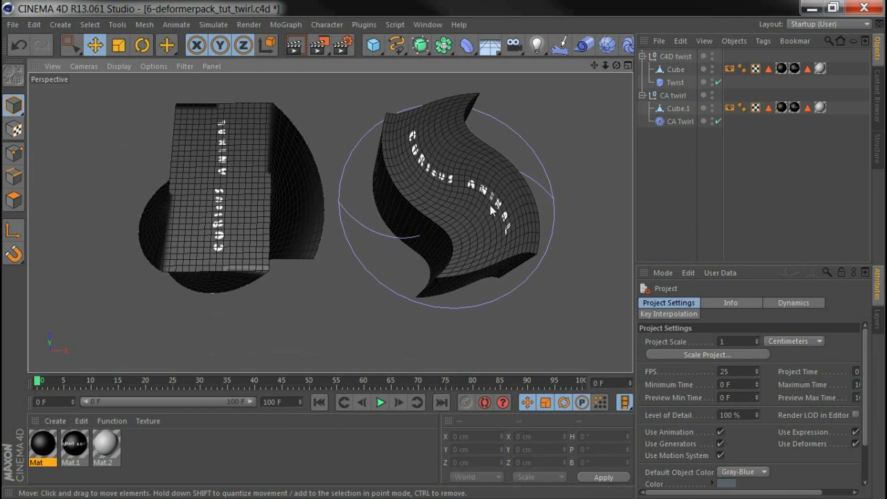
left_click(712, 54)
Step: Increase the CA Twirl strength and set Twirl from to Outside edge
left_click(712, 54)
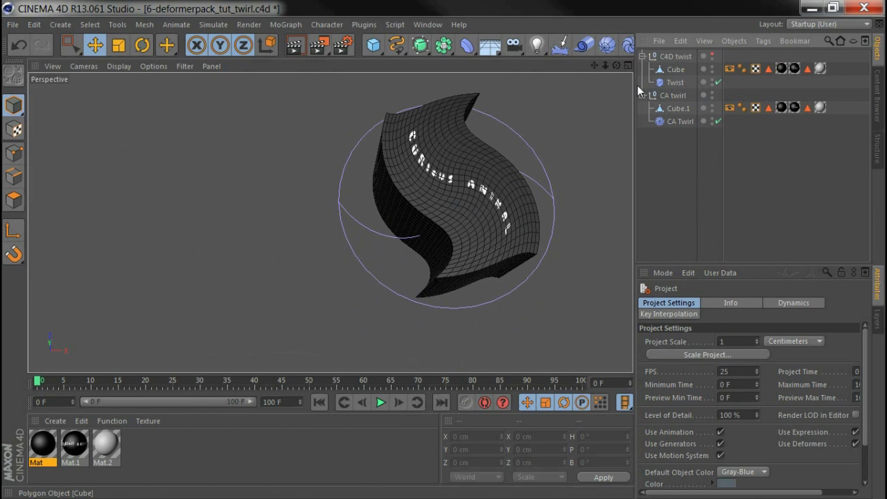
mouse_move(394, 235)
left_mouse_down("alt")
mouse_move(360, 218)
mouse_move(388, 224)
left_mouse_up("alt")
left_click(682, 120)
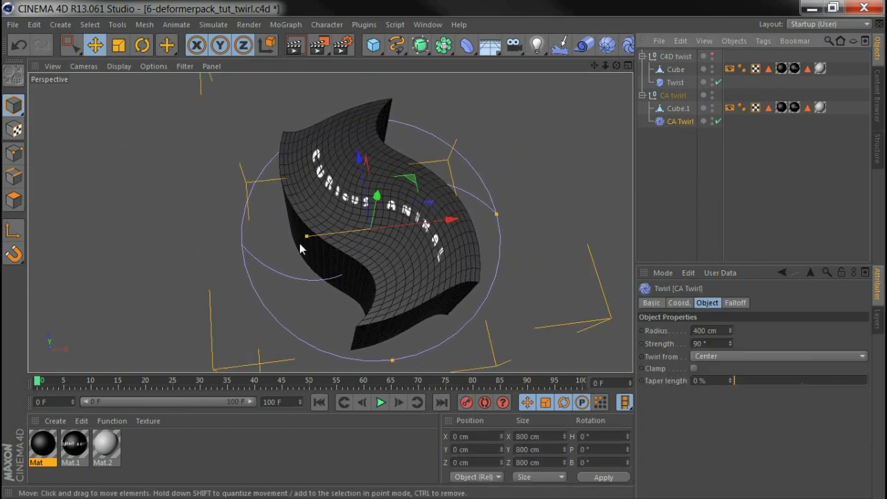
left_click_drag(308, 240, 332, 234)
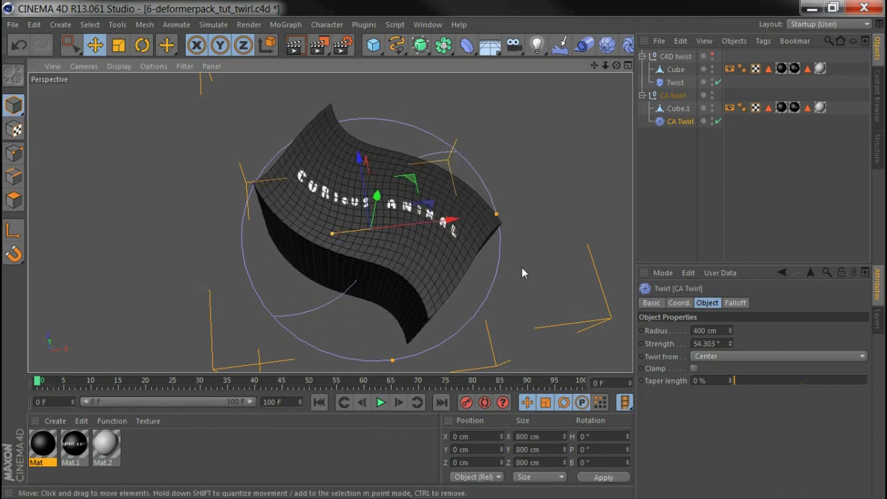
left_click(707, 357)
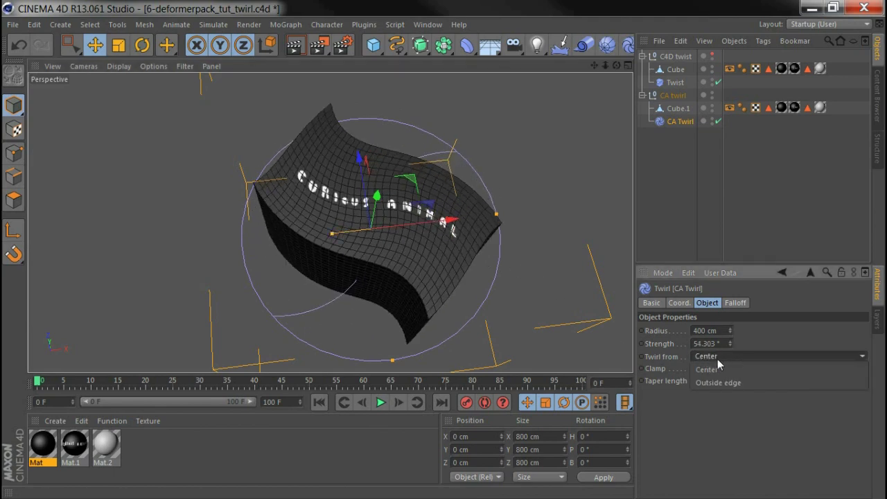
left_click(720, 383)
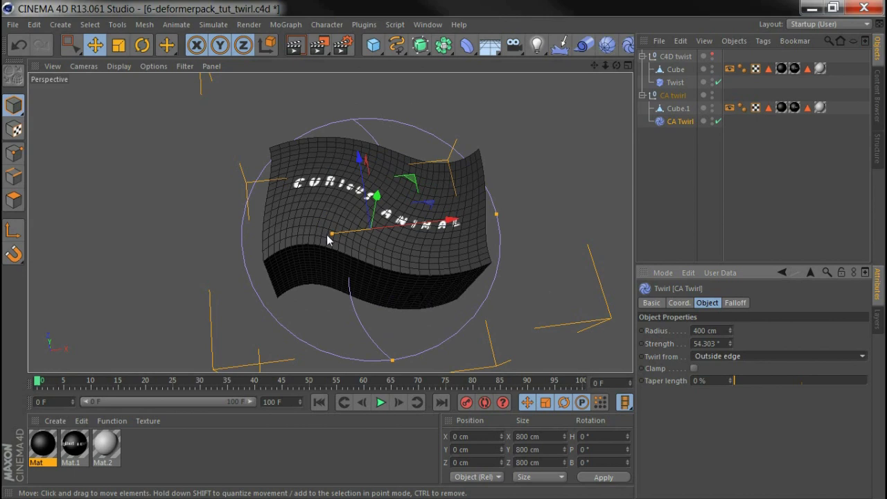
Step: Retune the twirl to Strength 50.879° and Radius 288.918 cm, and adjust its taper
left_click_drag(328, 236, 351, 243)
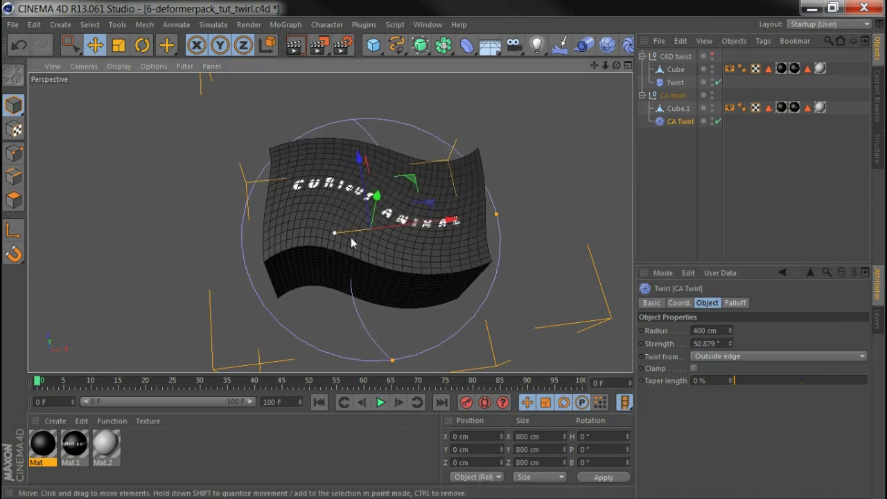
left_click_drag(497, 213, 447, 284)
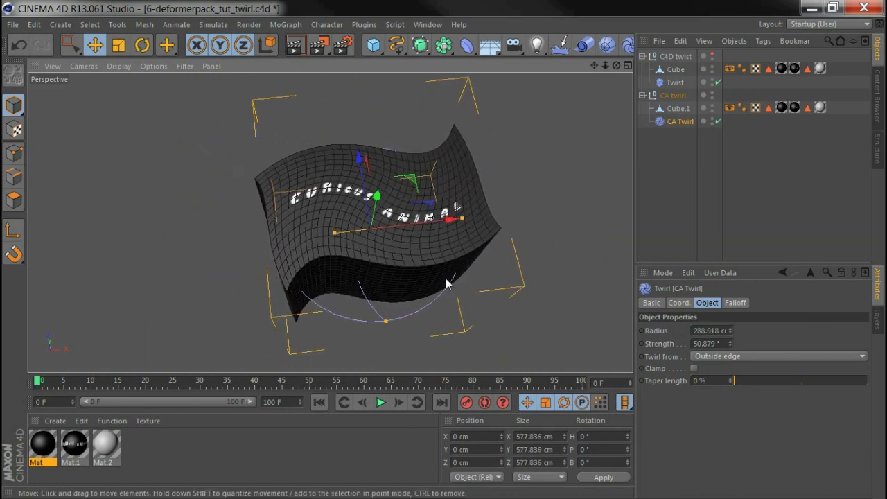
mouse_move(386, 327)
left_mouse_down()
mouse_move(372, 271)
mouse_move(393, 332)
left_mouse_up()
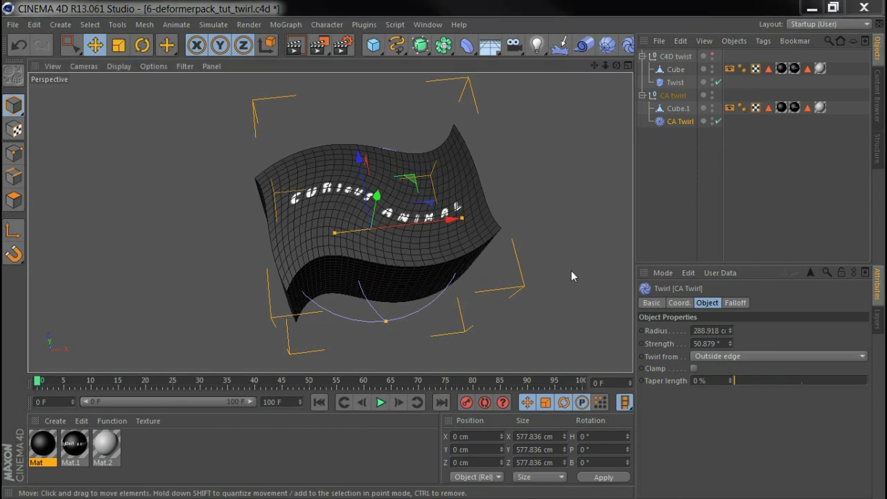
Step: Switch back to the 1-deformerpack_tut_overview.c4d scene from the Window menu
left_click(428, 24)
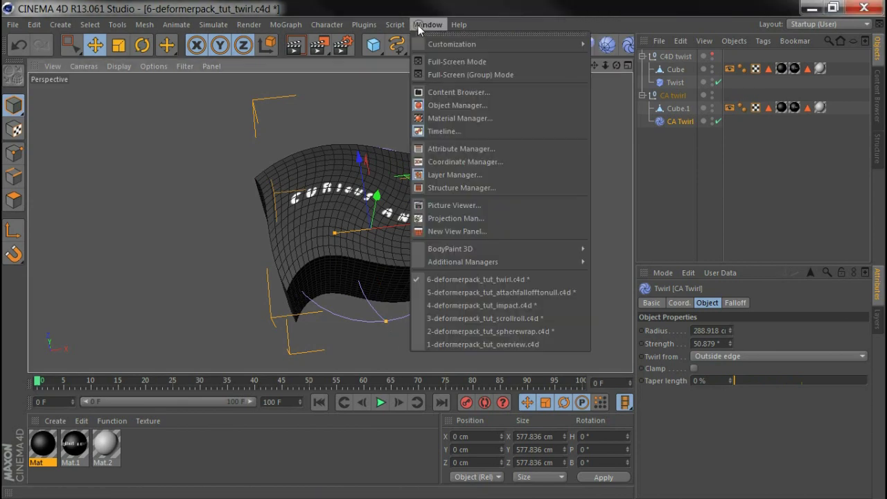
left_click(480, 344)
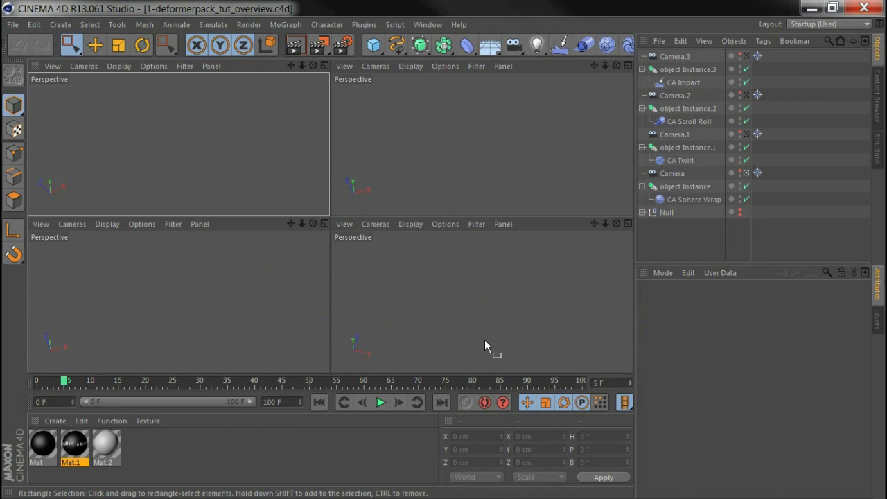